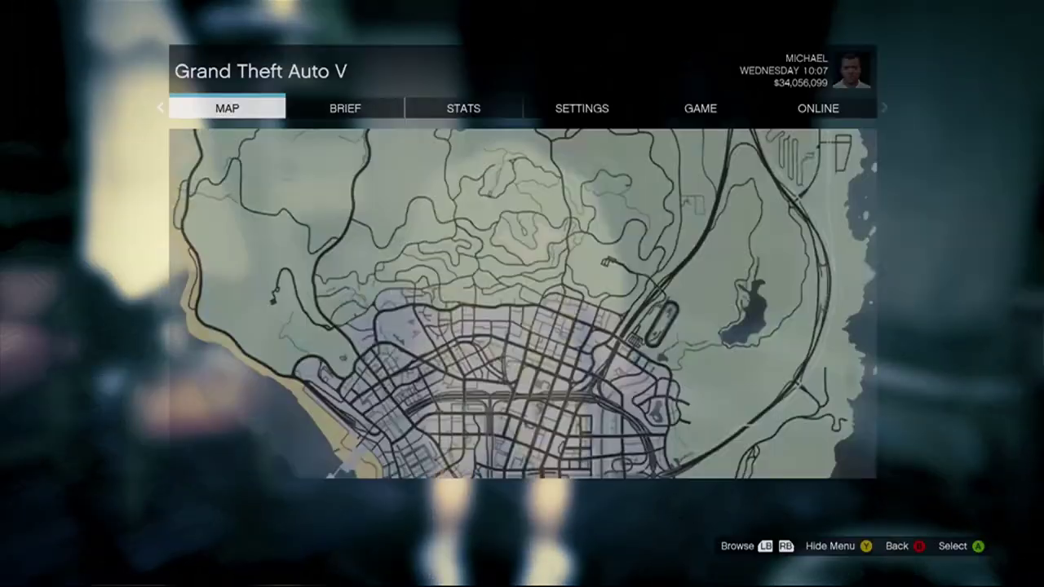
# Launch the Creator (BETA) from the game's online options
pyautogui.press('e')
pyautogui.press('e')
pyautogui.press('e')
pyautogui.press('e')
pyautogui.press('Return')
pyautogui.press('Down')
pyautogui.press('Down')
pyautogui.press('Down')
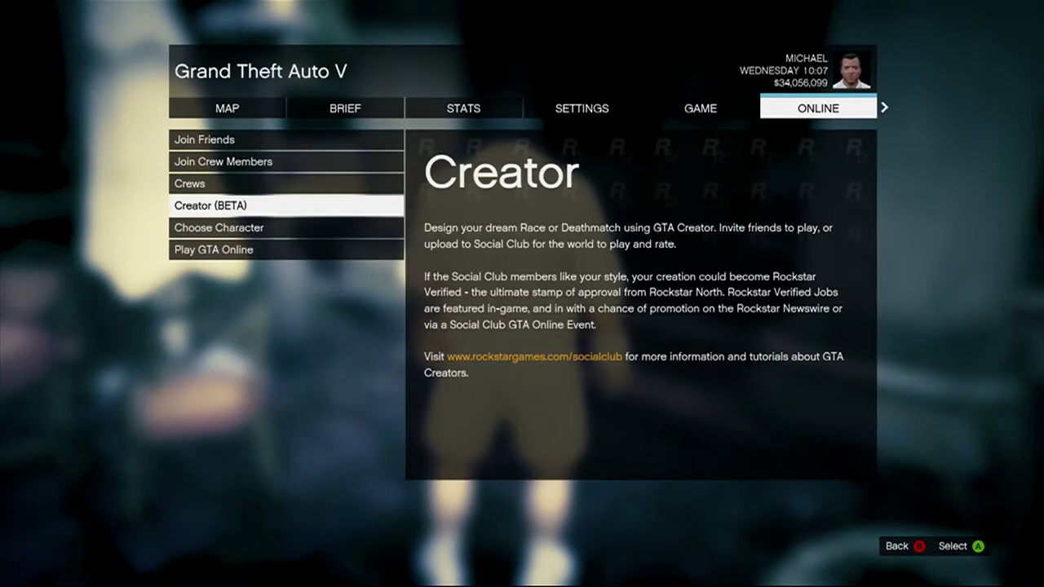
pyautogui.press('Down')
pyautogui.press('Up')
pyautogui.press('Return')
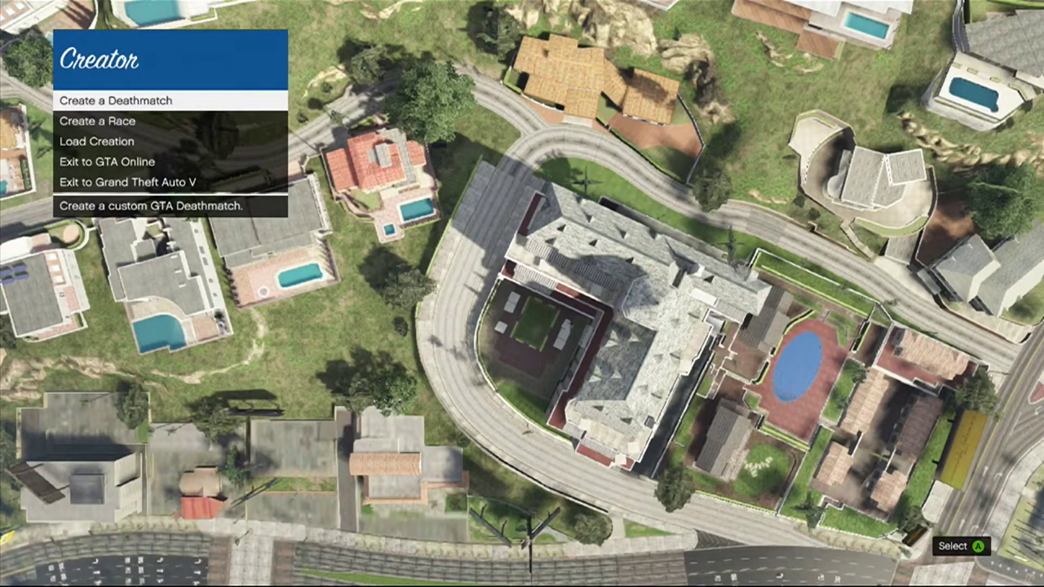
# Look through the available Creator options, including loading a creation and exiting
pyautogui.press('Down')
pyautogui.press('Down')
pyautogui.press('Down')
pyautogui.press('Down')
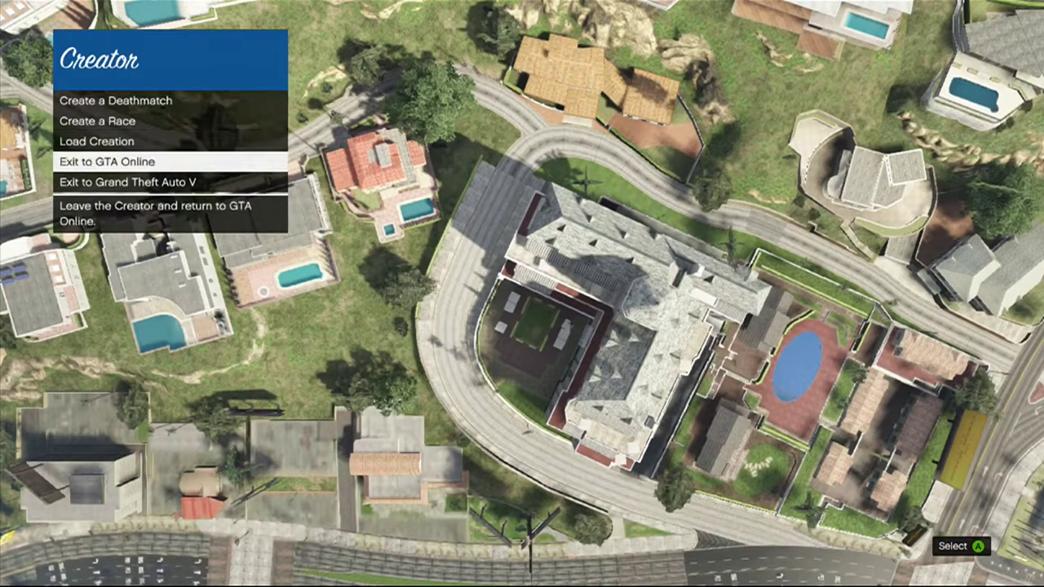
pyautogui.press('Up')
pyautogui.press('Up')
pyautogui.press('Down')
pyautogui.press('Down')
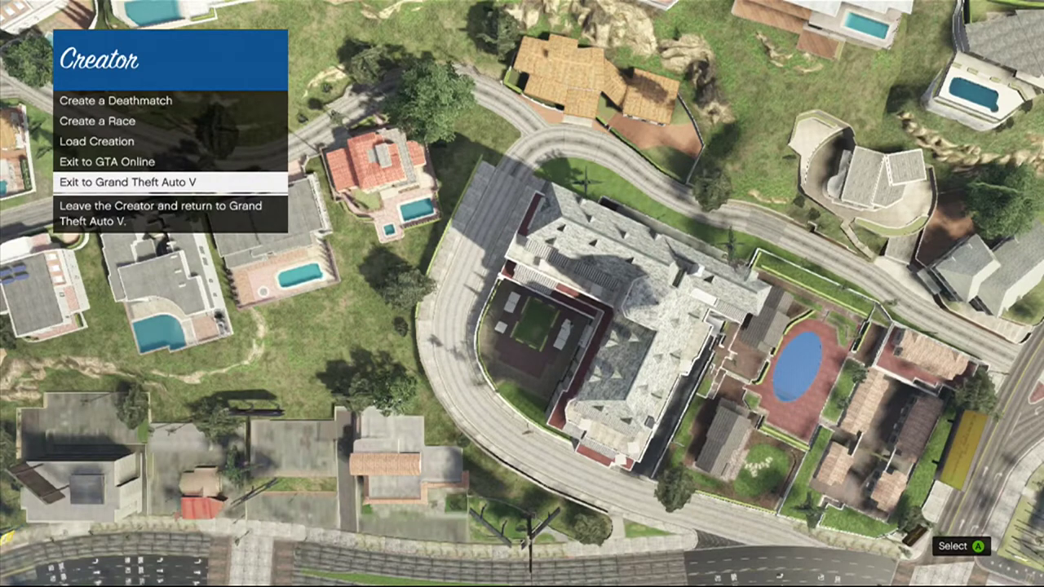
# Create a new Land Race in the Race Creator
pyautogui.press('Up')
pyautogui.press('Up')
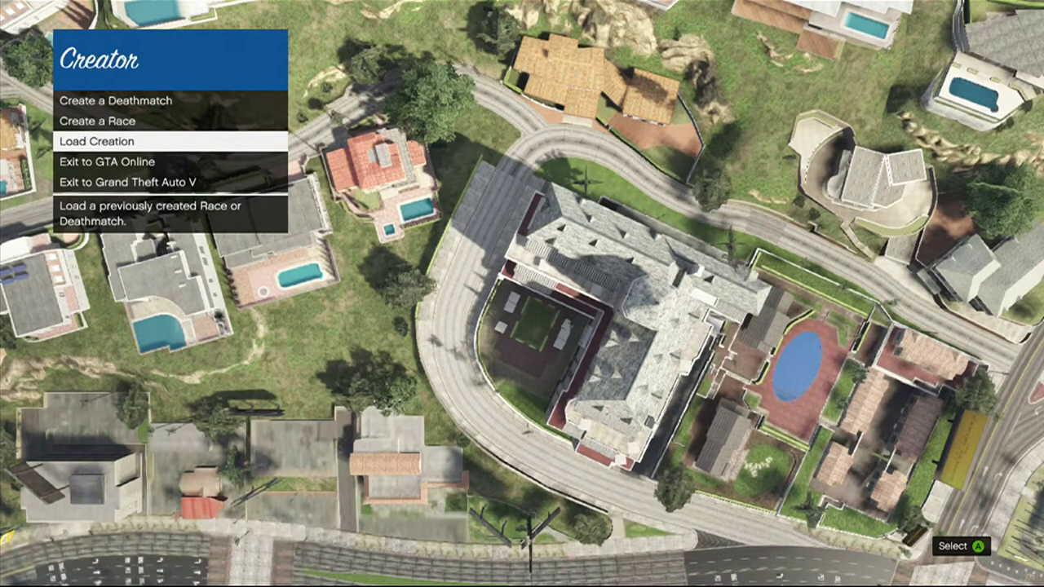
pyautogui.press('Up')
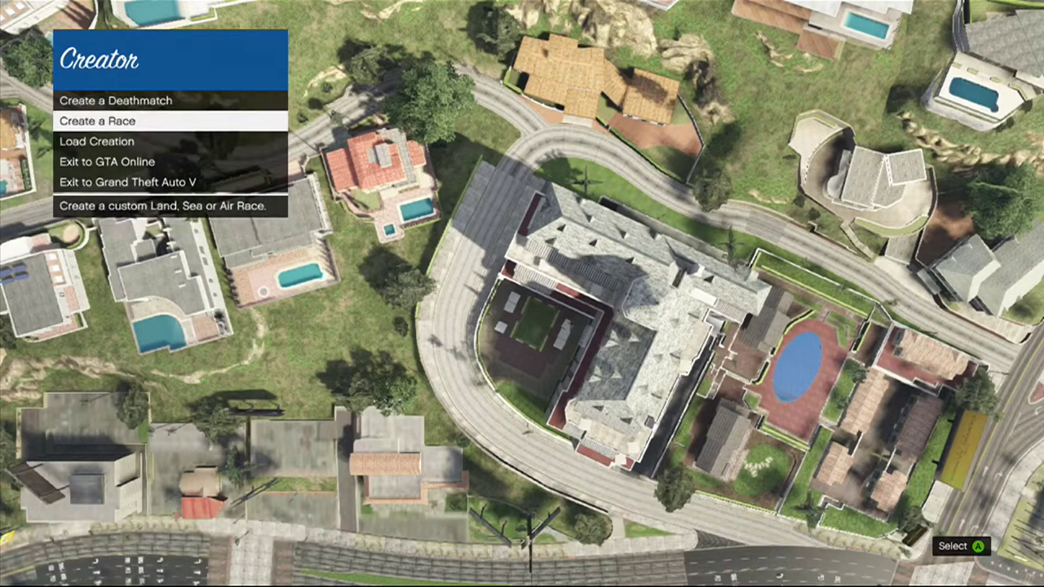
pyautogui.press('Return')
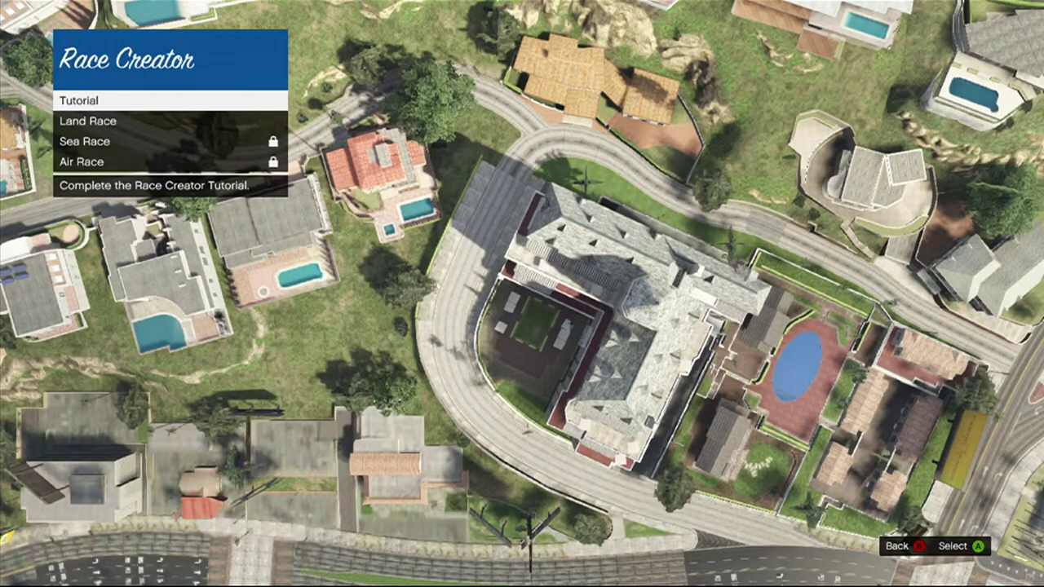
pyautogui.press('Down')
pyautogui.press('Return')
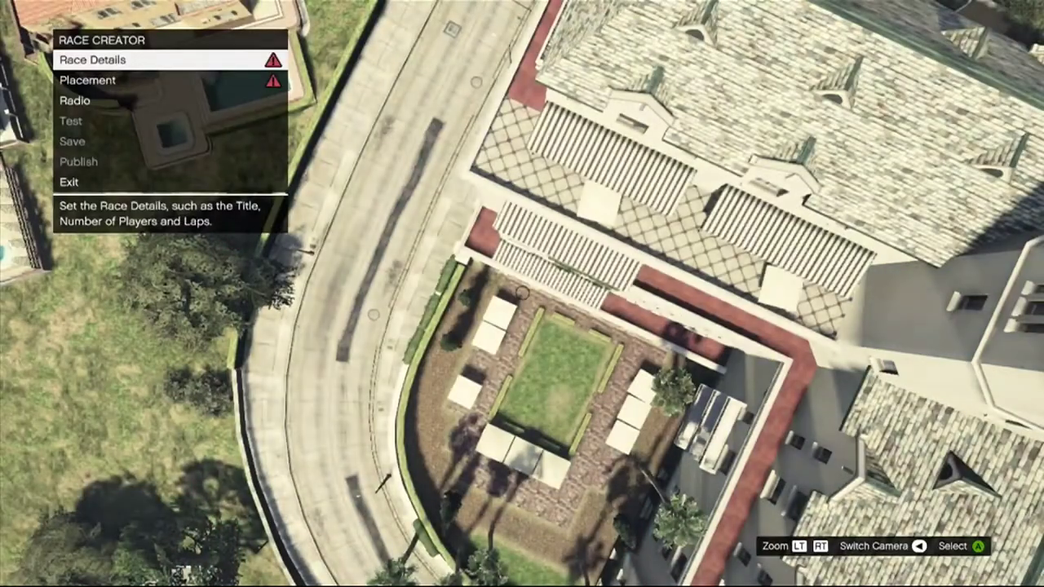
# Review the Race Details settings, from title and photo through laps, grid size and available vehicles
pyautogui.press('Return')
pyautogui.press('Down')
pyautogui.press('Up')
pyautogui.press('Down')
pyautogui.press('Down')
pyautogui.press('Down')
pyautogui.press('Down')
pyautogui.press('Down')
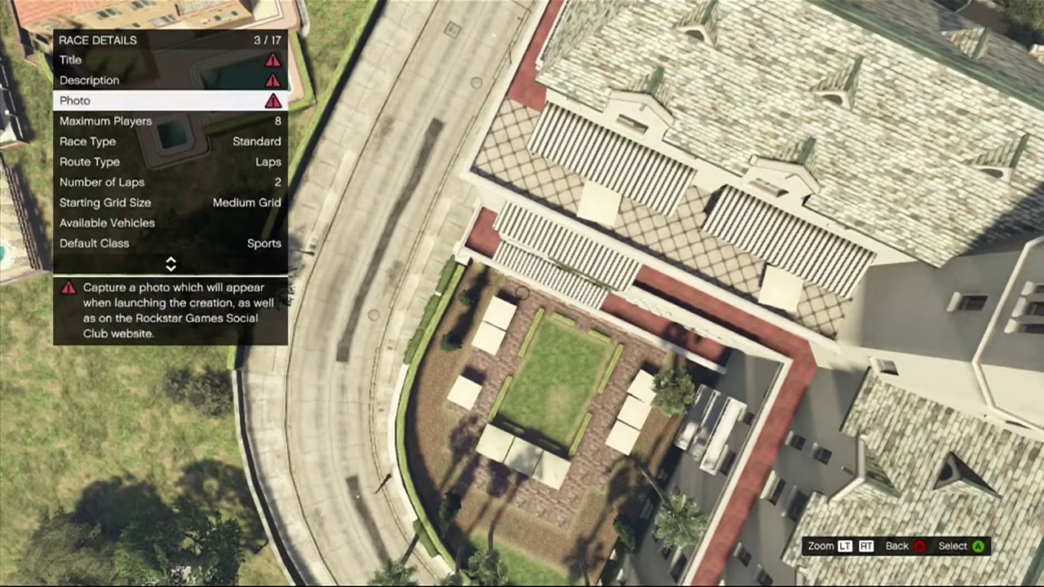
pyautogui.press('Up')
pyautogui.press('Down')
pyautogui.press('Down')
pyautogui.press('Down')
pyautogui.press('Down')
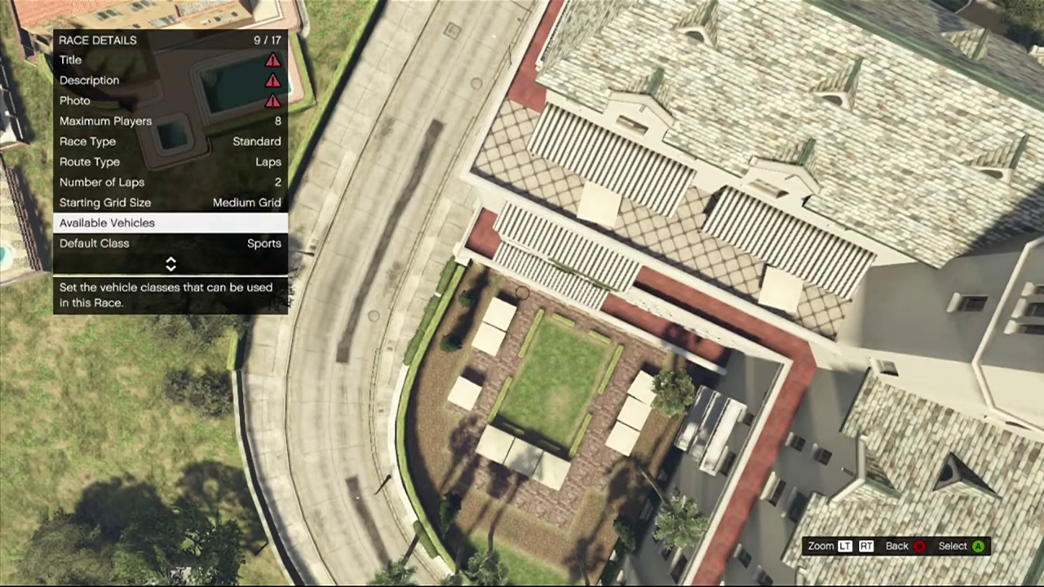
pyautogui.press('Down')
pyautogui.press('Down')
pyautogui.press('Down')
pyautogui.press('Down')
pyautogui.press('Down')
pyautogui.press('Down')
pyautogui.press('Escape')
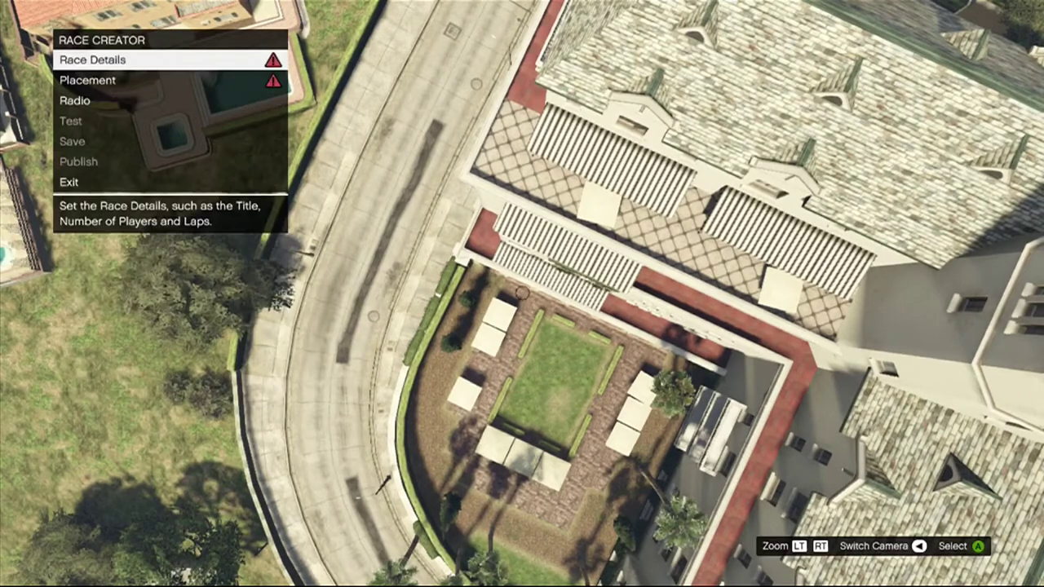
# Place the race trigger in the middle of the paved intersection on the wide main road below the hillside houses
pyautogui.press('Down')
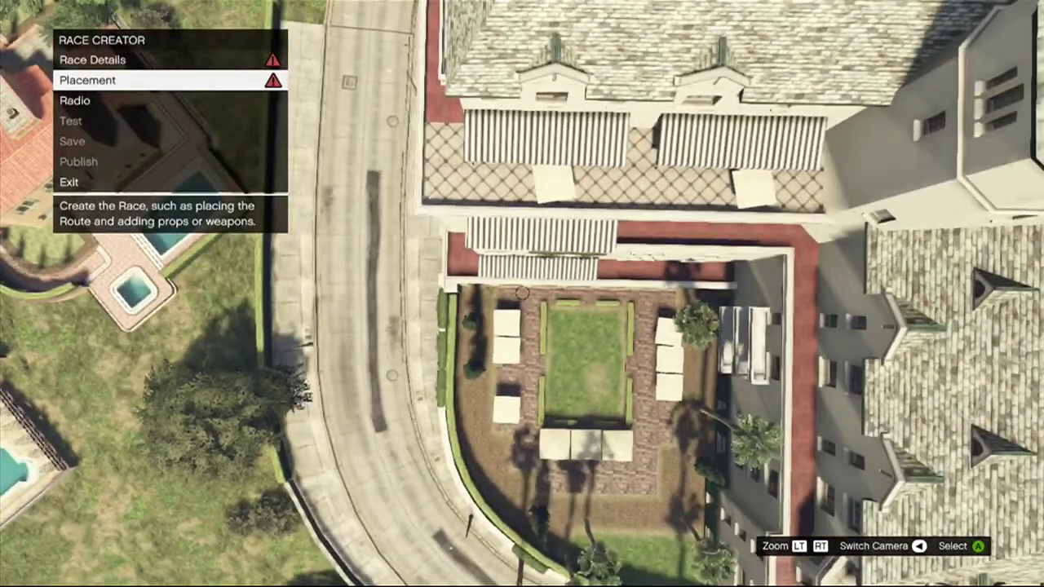
pyautogui.press('Return')
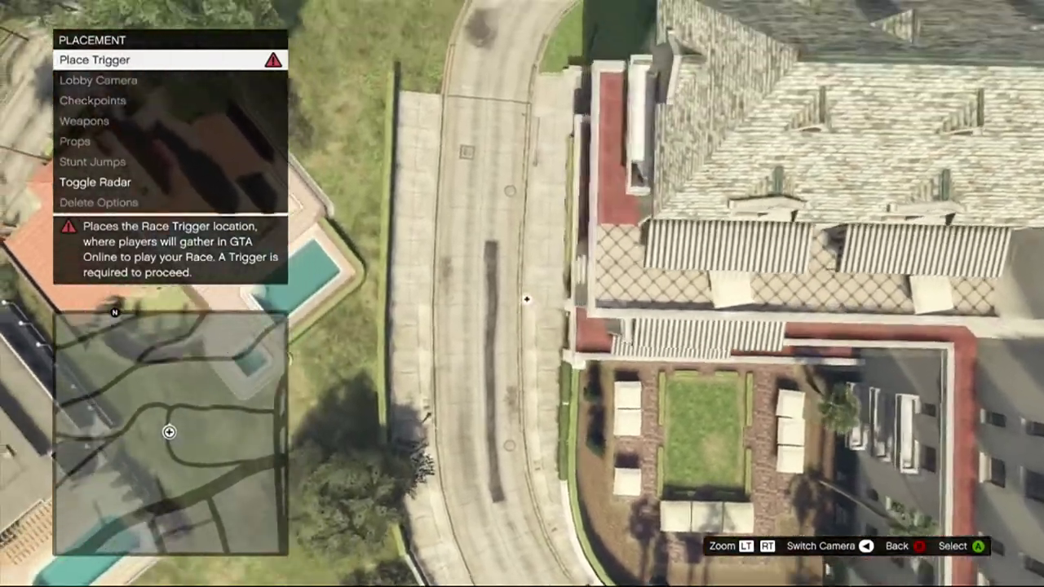
pyautogui.press('Return')
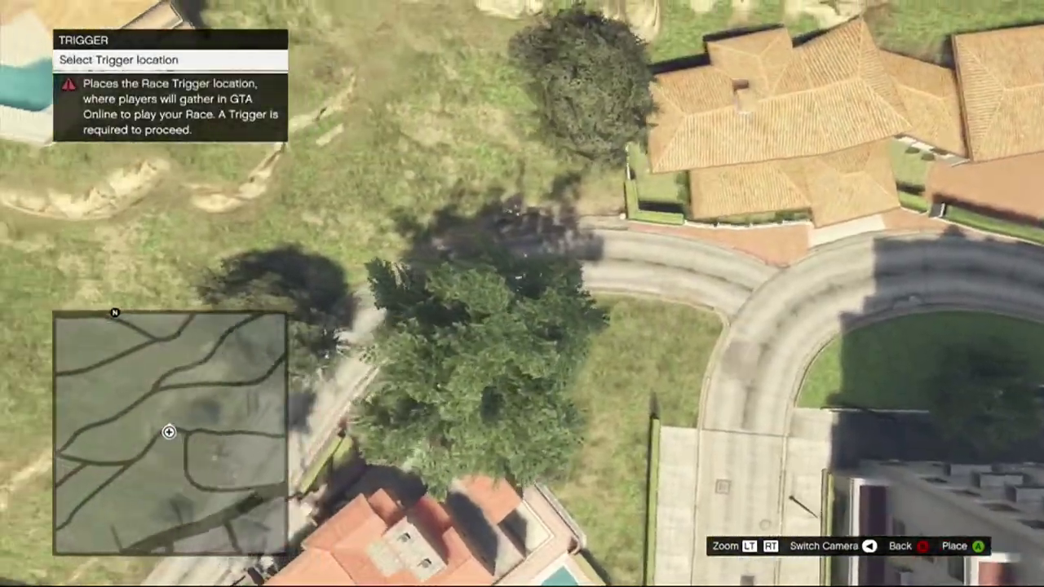
pyautogui.press('Down')
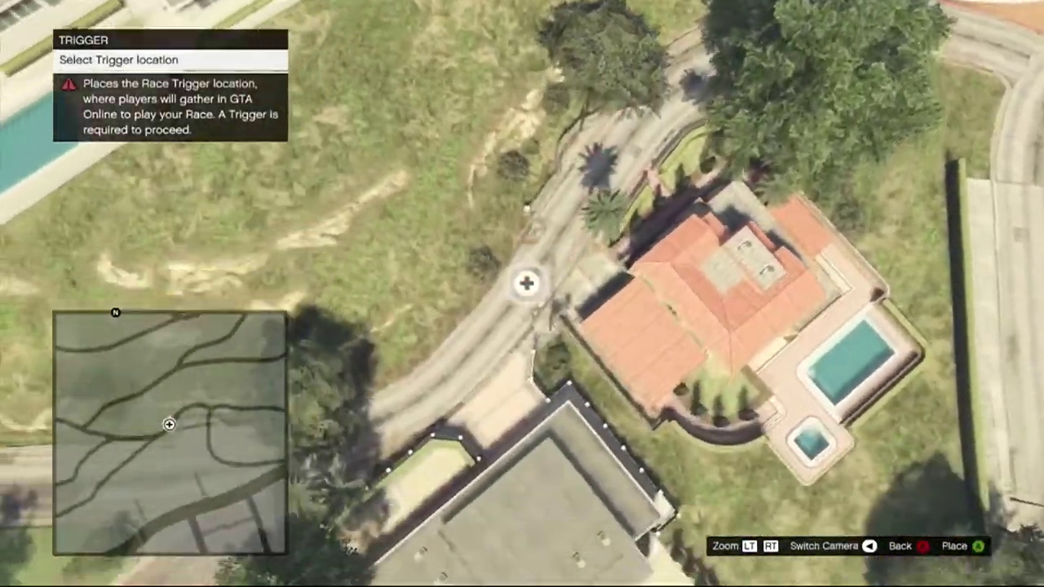
pyautogui.press('Down')
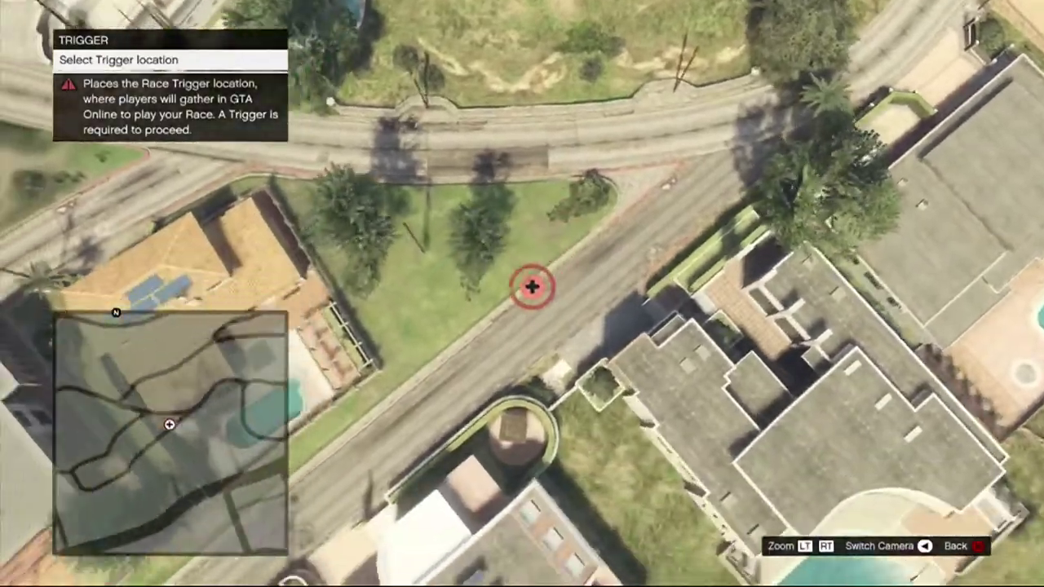
pyautogui.scroll(-5, 522, 283)
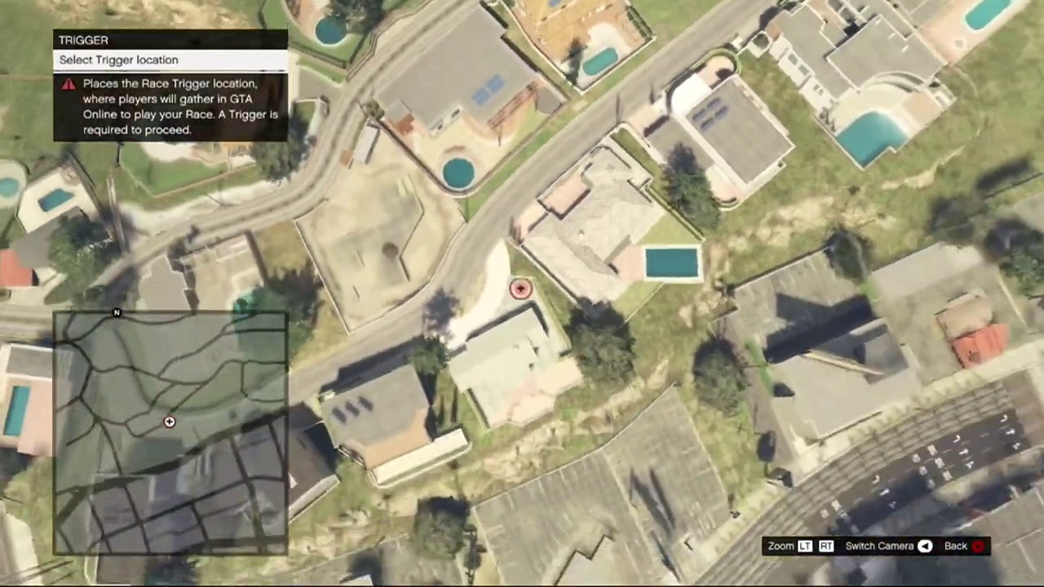
pyautogui.press('Right')
pyautogui.press('Up')
pyautogui.press('Right')
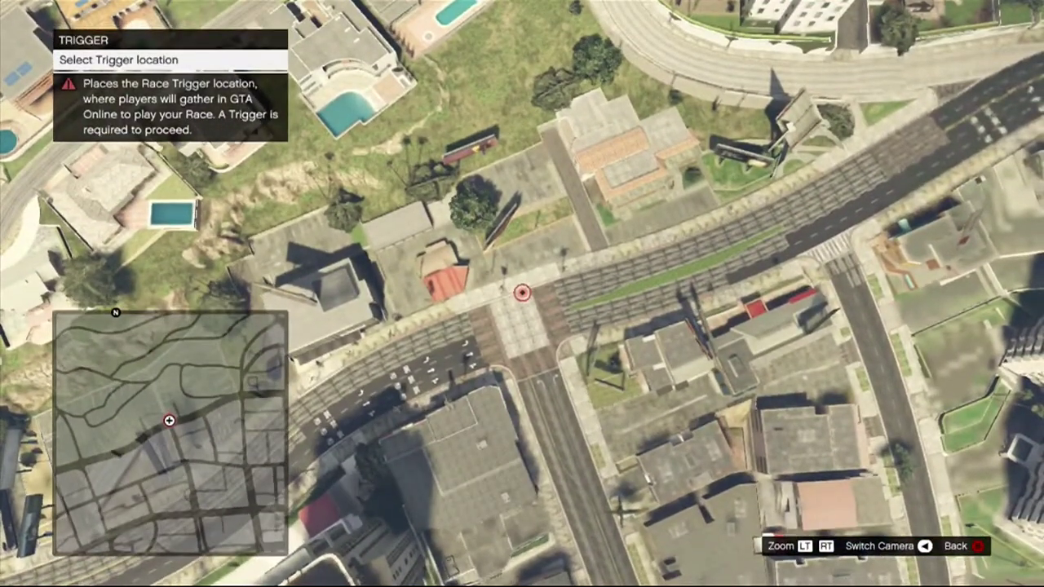
pyautogui.press('Down')
pyautogui.press('Up')
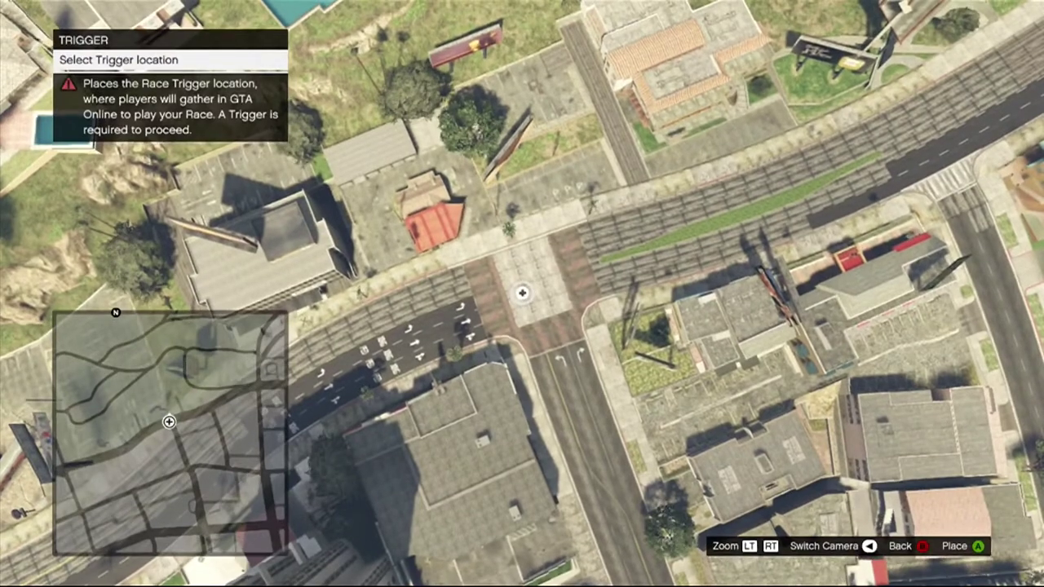
pyautogui.press('Return')
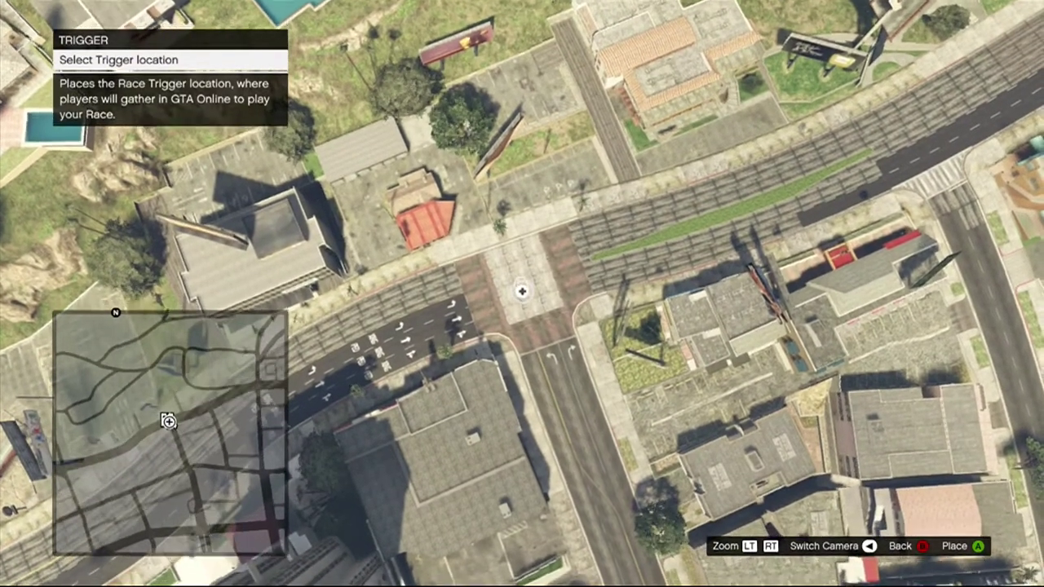
pyautogui.press('s')
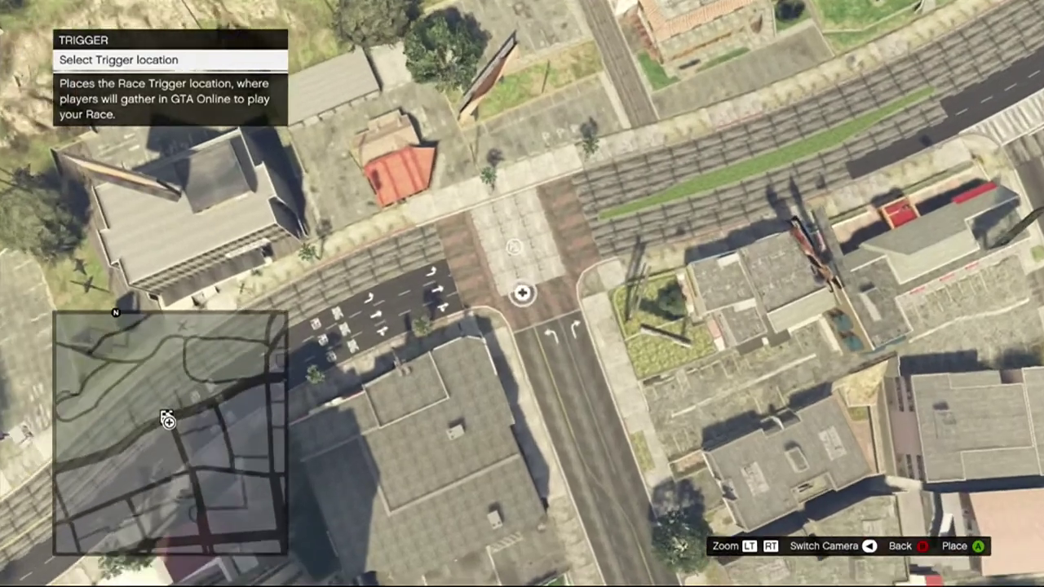
pyautogui.press('Escape')
# Place the lobby camera near the trigger, facing the downtown skyline
pyautogui.press('Down')
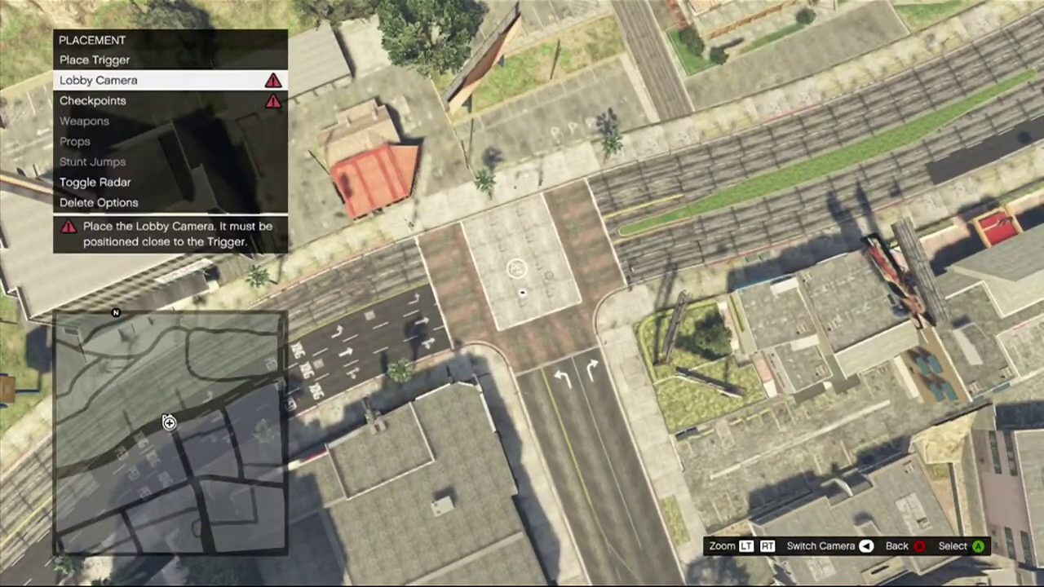
pyautogui.press('Down')
pyautogui.press('Up')
pyautogui.press('Return')
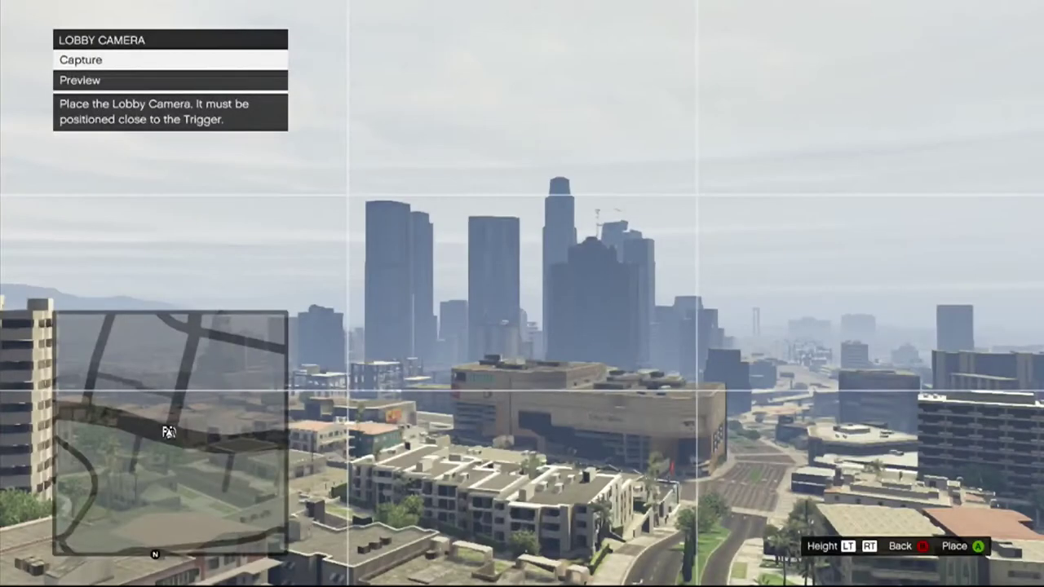
pyautogui.press('Return')
# Start laying out the checkpoints and position the starting grid on the side street leading away from the trigger intersection
pyautogui.press('Down')
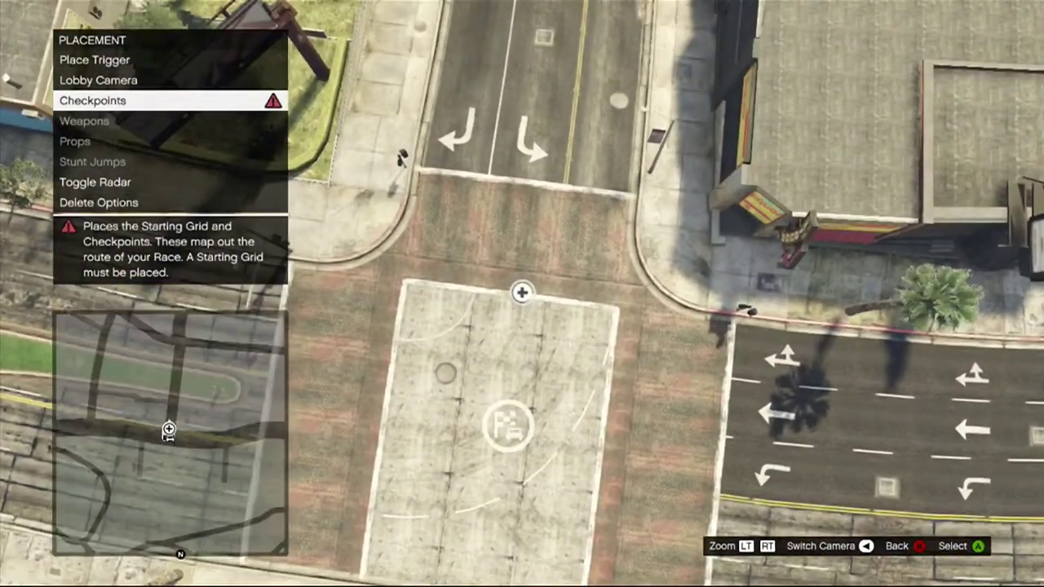
pyautogui.press('Return')
pyautogui.press('w')
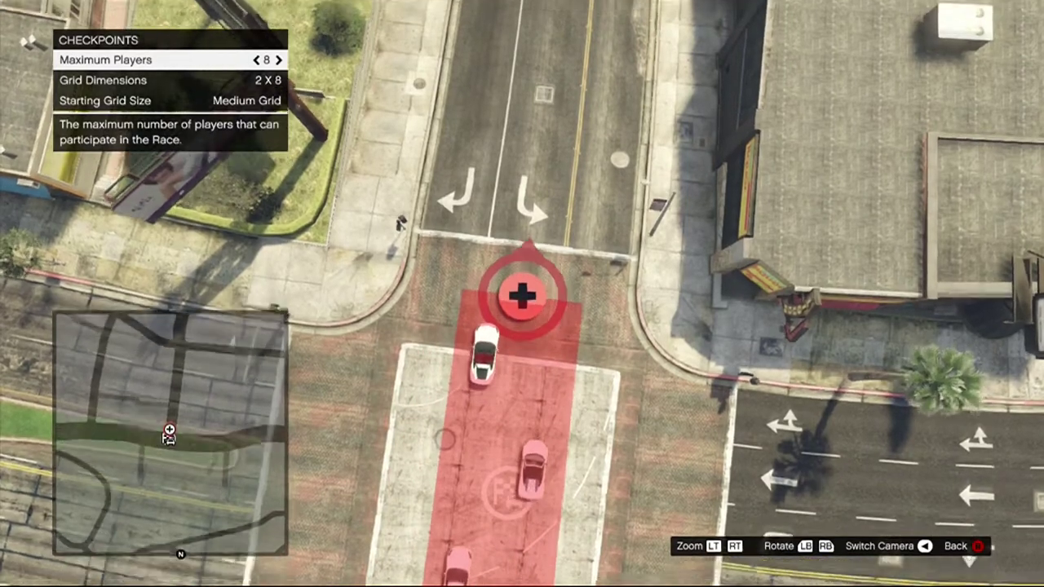
pyautogui.press('w')
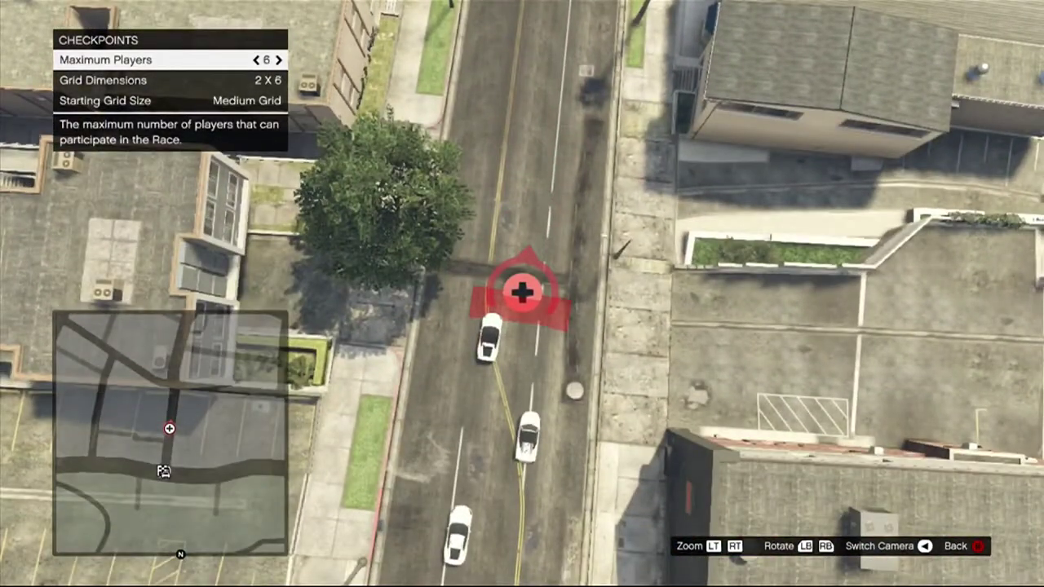
# Try a maximum of 2 players on the starting grid, and set Maximum Players to 8
pyautogui.press('Left')
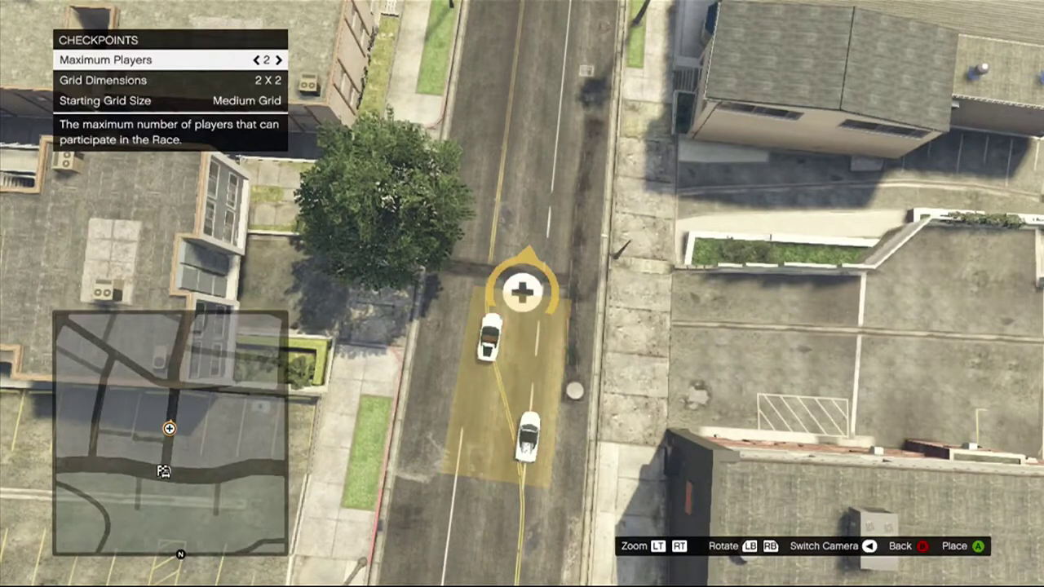
pyautogui.press('Right')
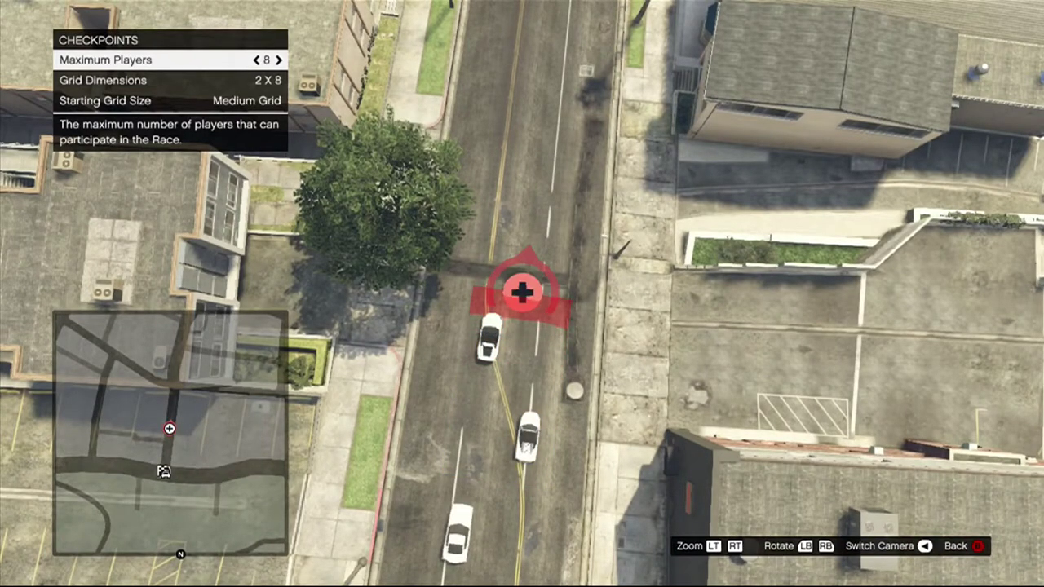
pyautogui.press('Left')
pyautogui.press('Left')
pyautogui.press('Right')
# Set the starting grid size to Small Grid and place the grid on the side street before the next intersection
pyautogui.press('Down')
pyautogui.press('Down')
pyautogui.press('Right')
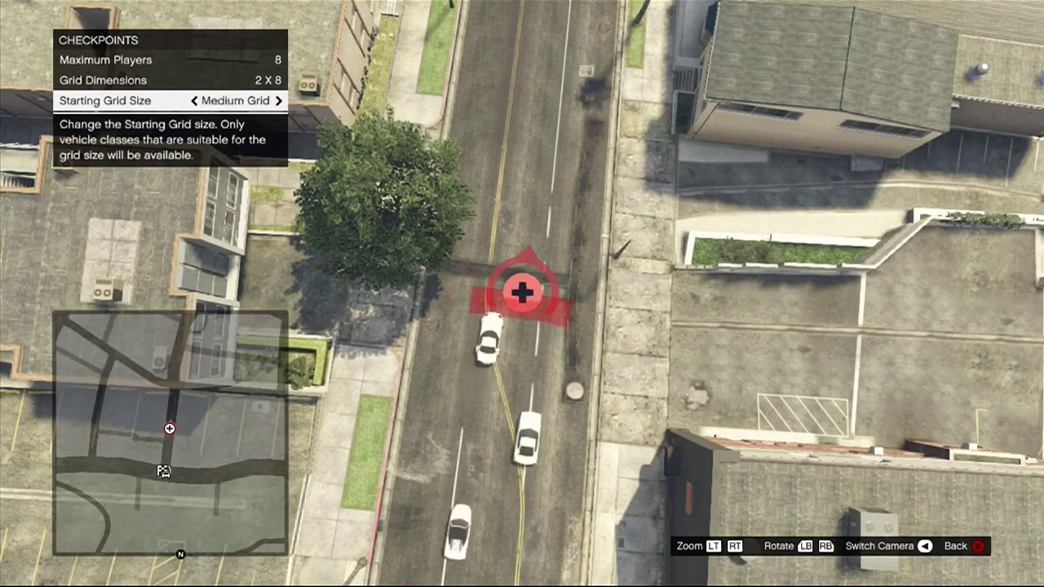
pyautogui.press('w')
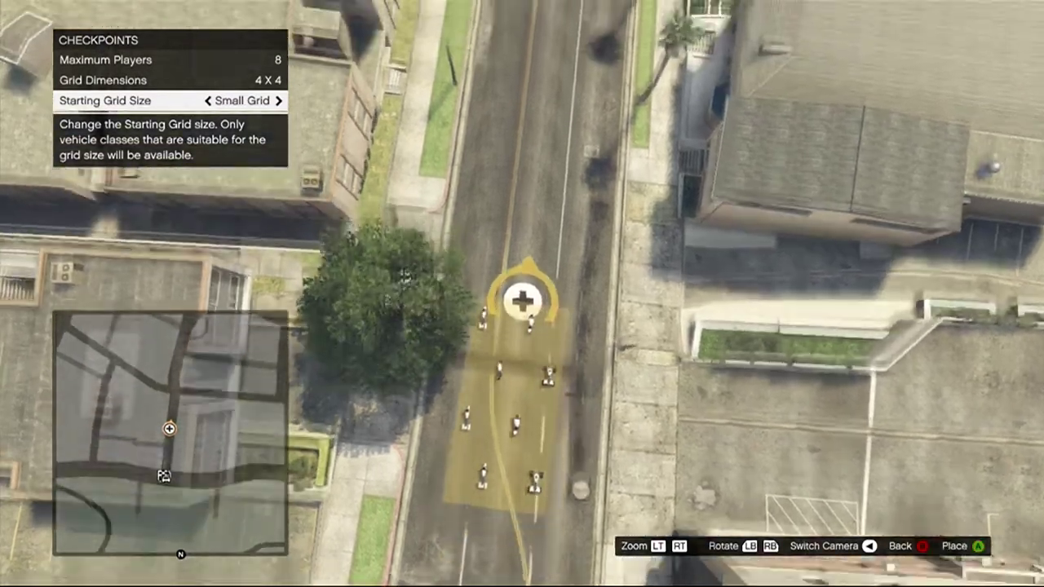
pyautogui.press('s')
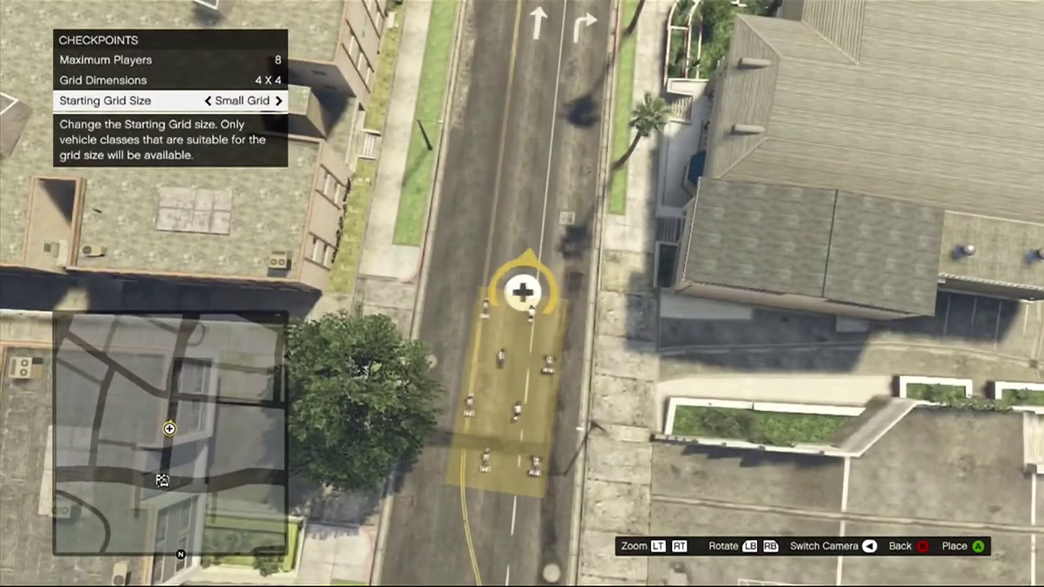
pyautogui.press('Return')
# Place the first checkpoint at the far side of the next intersection, at the entrance to the divided road
pyautogui.press('w')
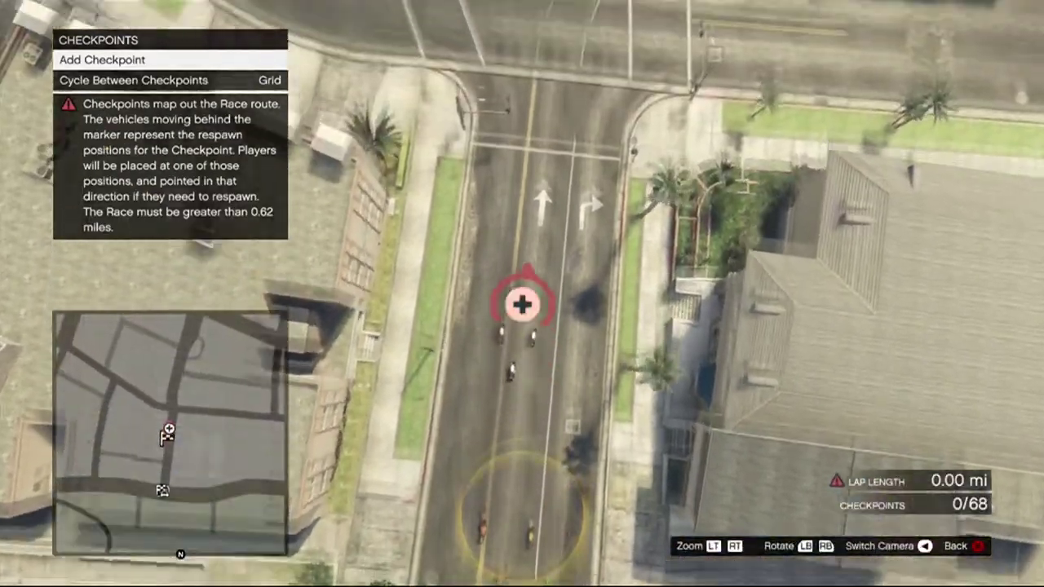
pyautogui.press('w')
pyautogui.press('a')
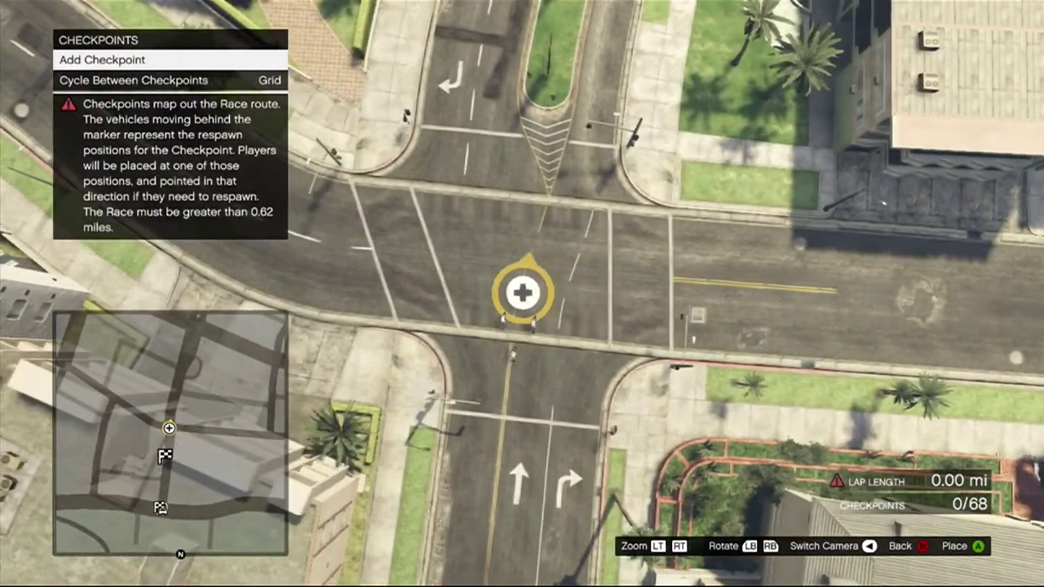
pyautogui.press('w')
pyautogui.press('a')
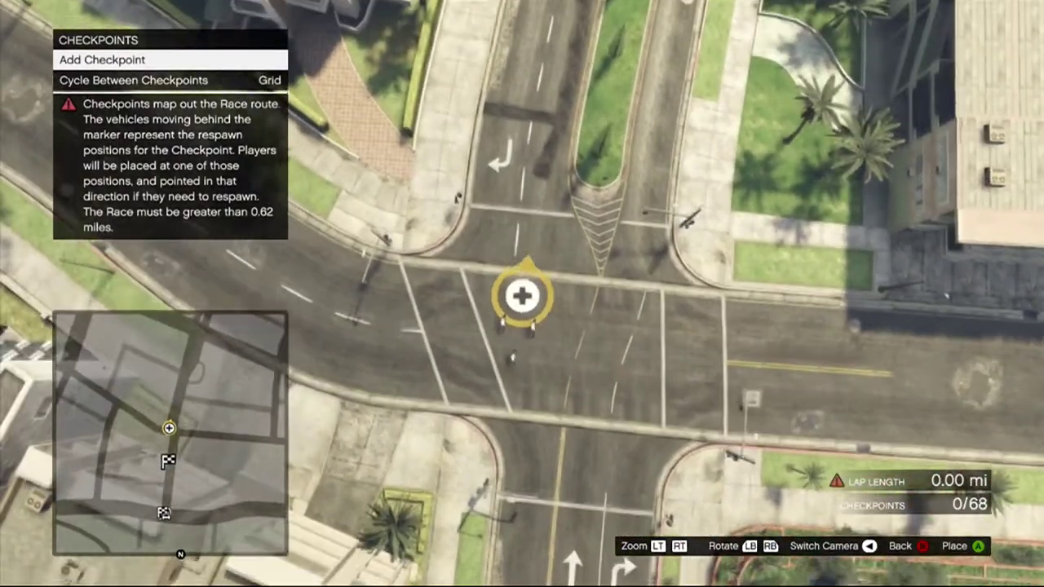
pyautogui.press('Return')
# Place checkpoint 2 on the divided road past the intersection and checkpoint 3 at its far end before the large intersection
pyautogui.press('w')
pyautogui.press('w')
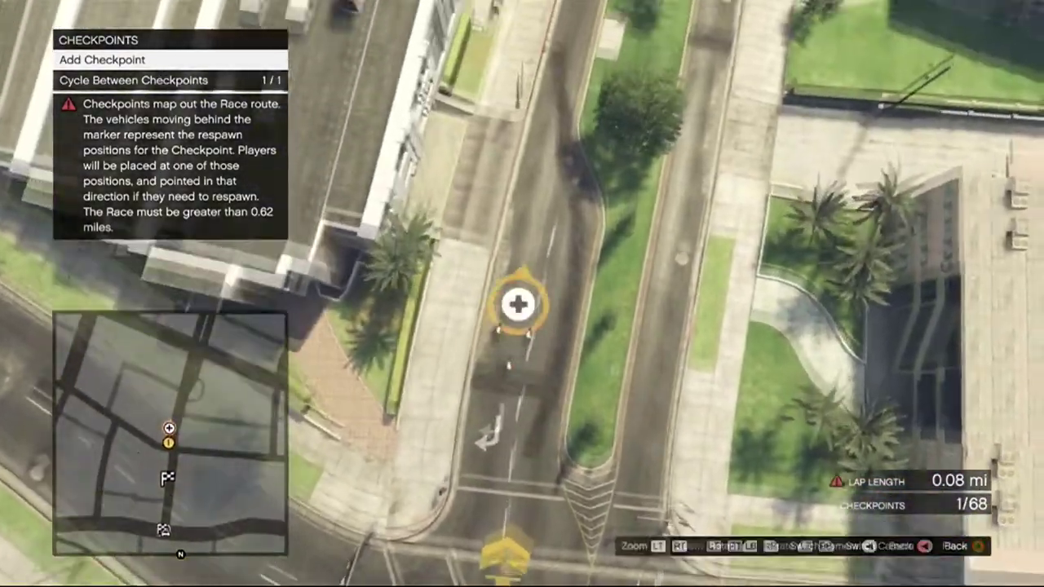
pyautogui.press('Return')
pyautogui.press('w')
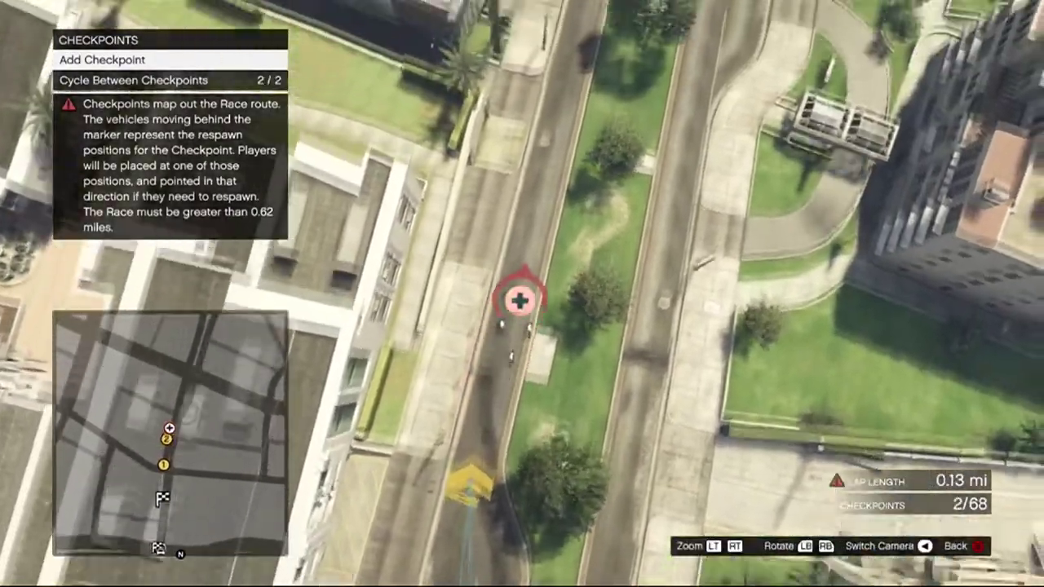
pyautogui.press('w')
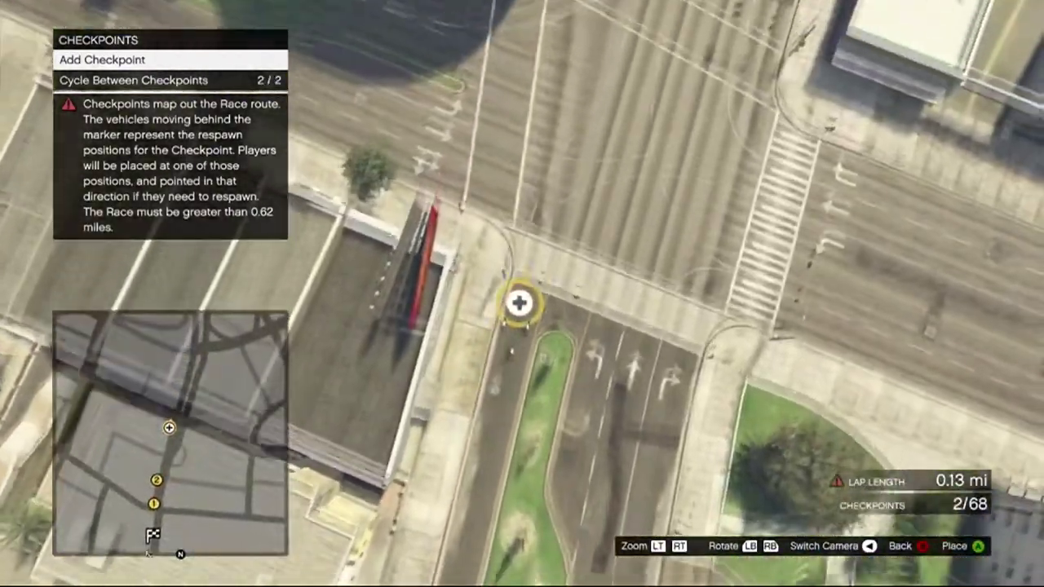
pyautogui.press('Return')
# Place checkpoint 4 at the turn in the large intersection and checkpoints 5 and 6 along the wide road towards the next intersection
pyautogui.press('w')
pyautogui.press('e')
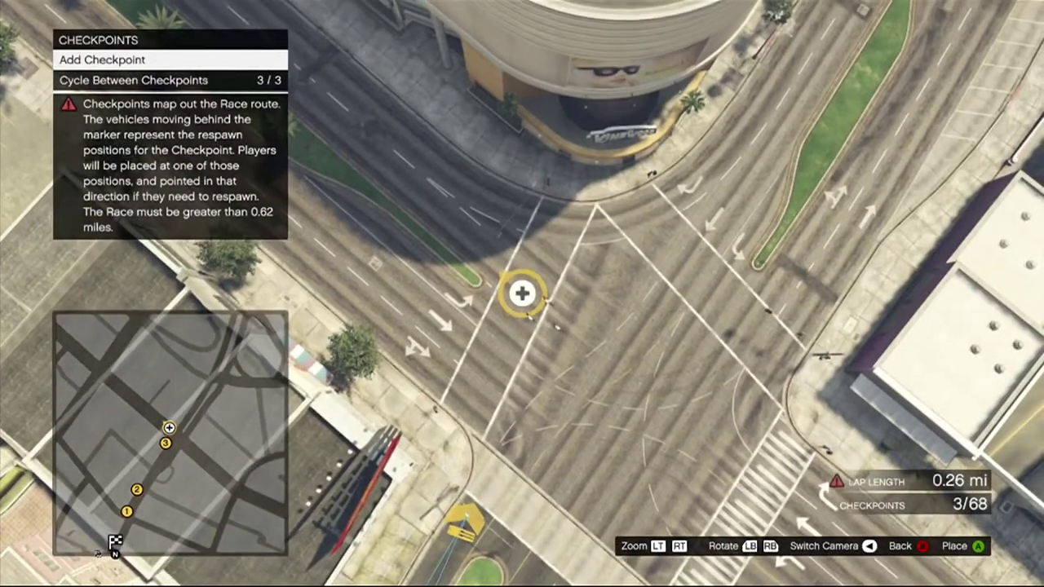
pyautogui.press('Return')
pyautogui.press('w')
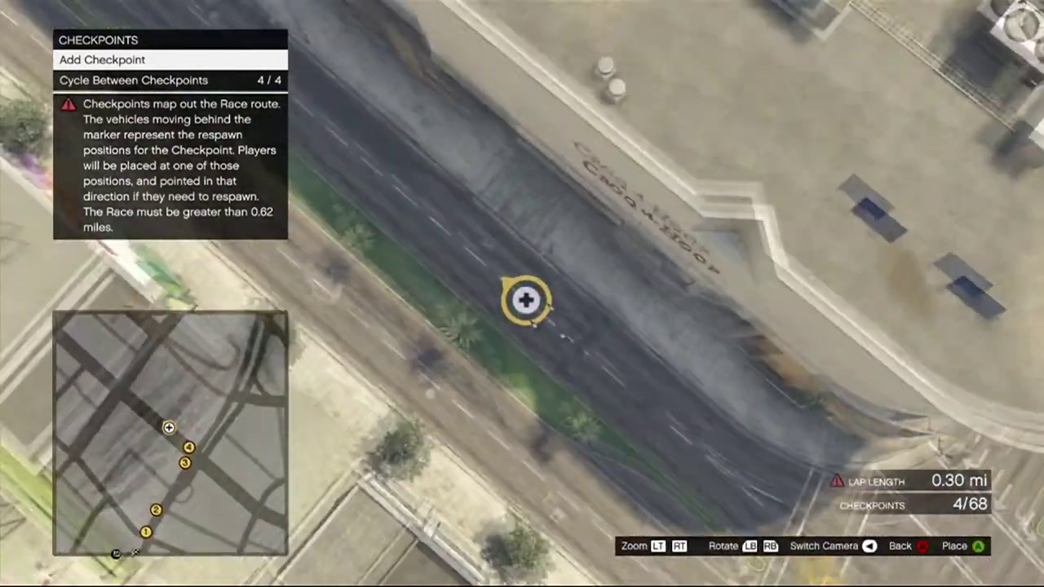
pyautogui.press('w')
pyautogui.press('Return')
pyautogui.press('w')
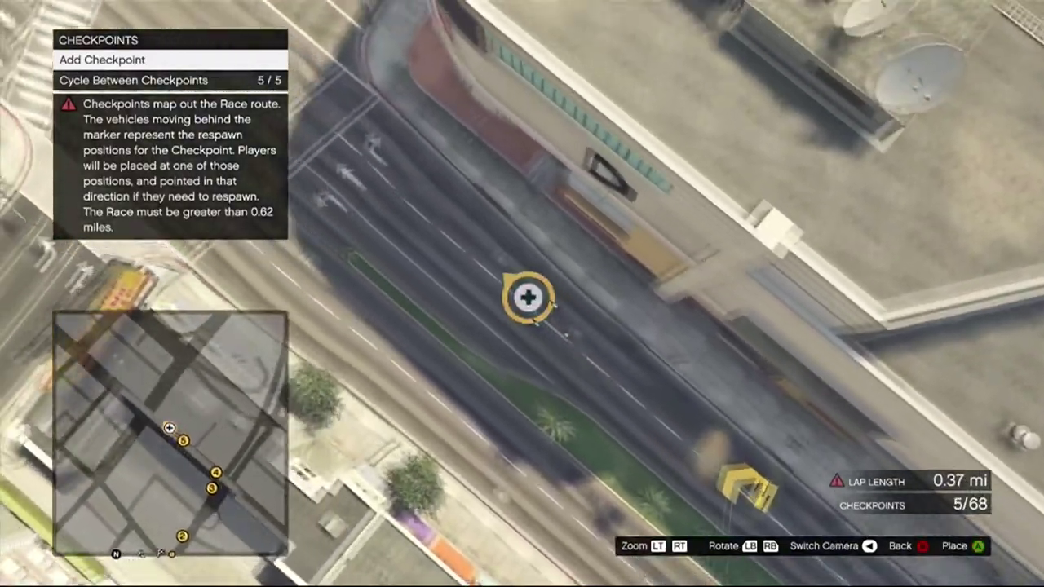
pyautogui.press('Return')
# Place checkpoints 7 to 10 from the corner turn down the palm-lined divided street to just before the STOP markings
pyautogui.press('w')
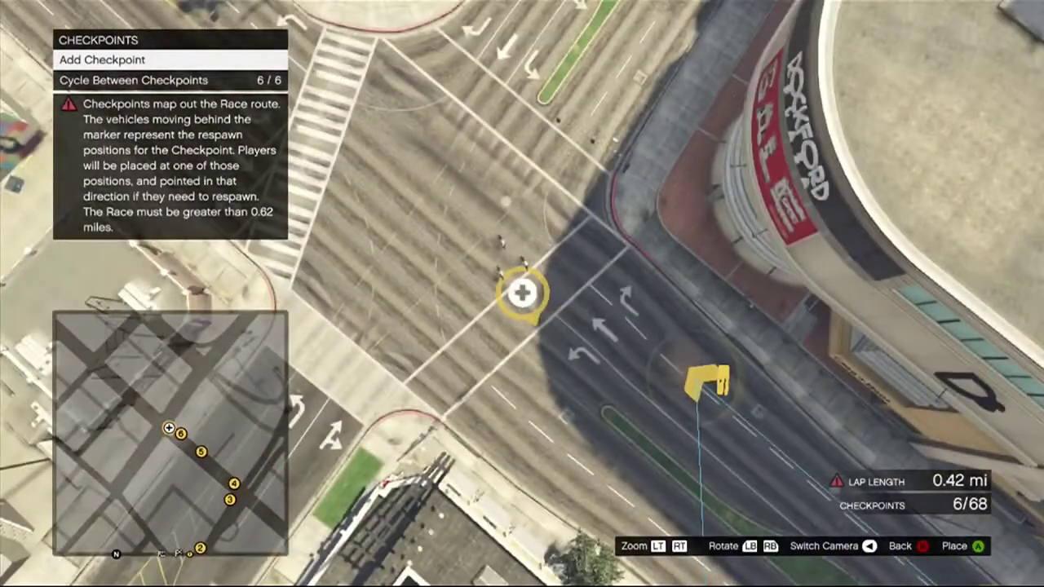
pyautogui.press('a')
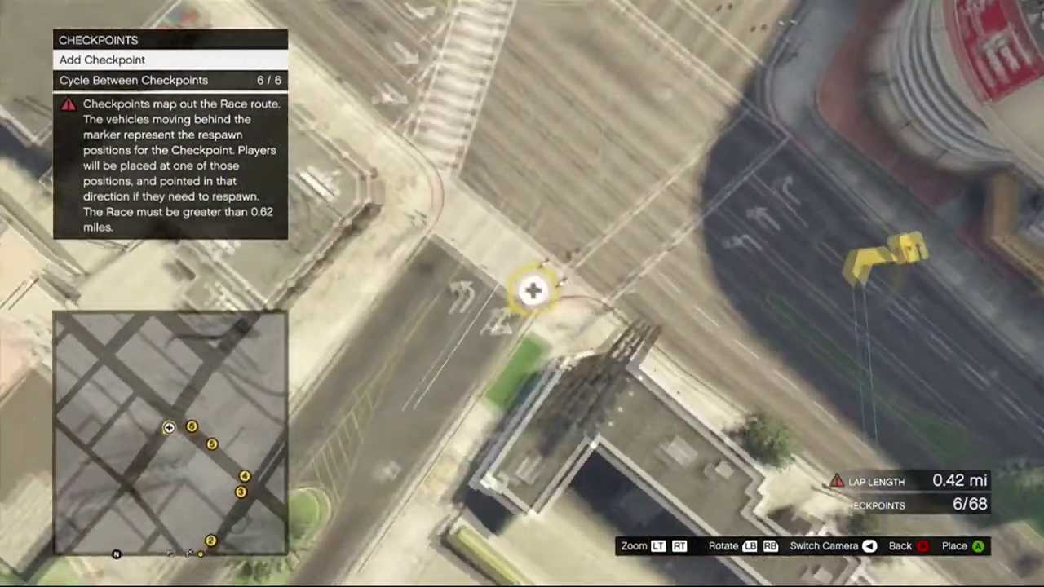
pyautogui.press('Return')
pyautogui.press('a')
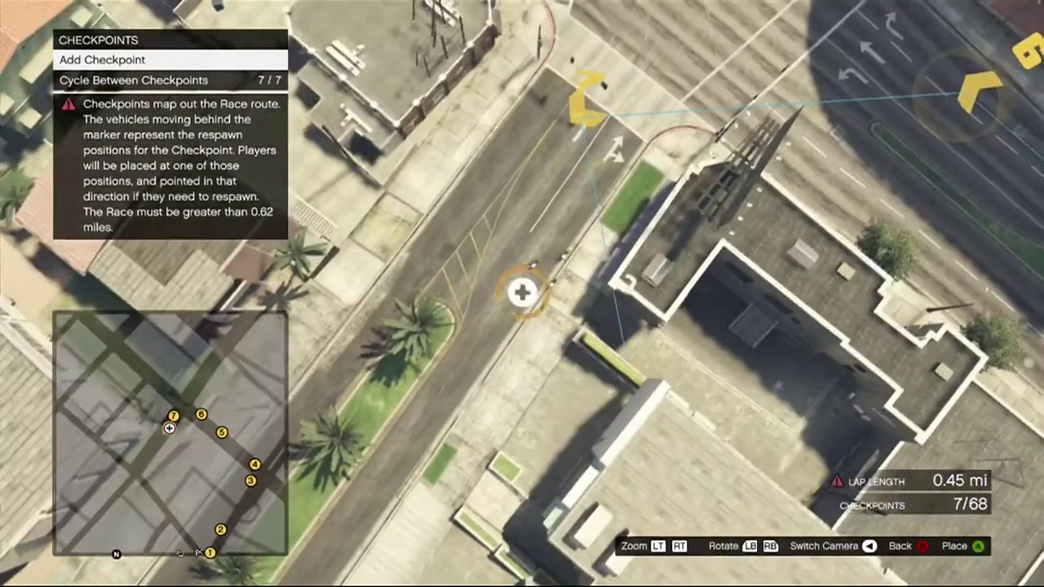
pyautogui.press('a')
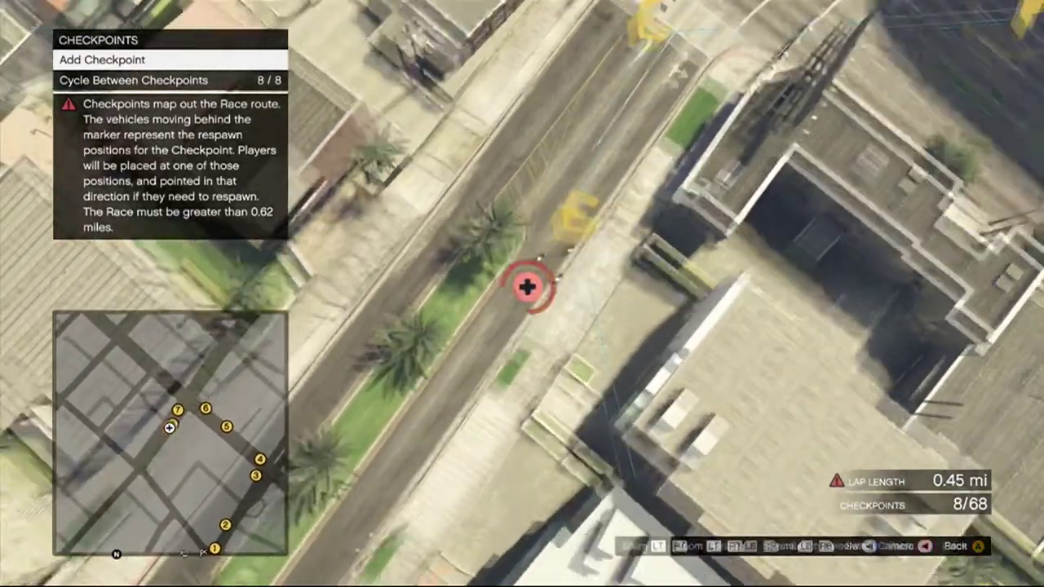
pyautogui.press('s')
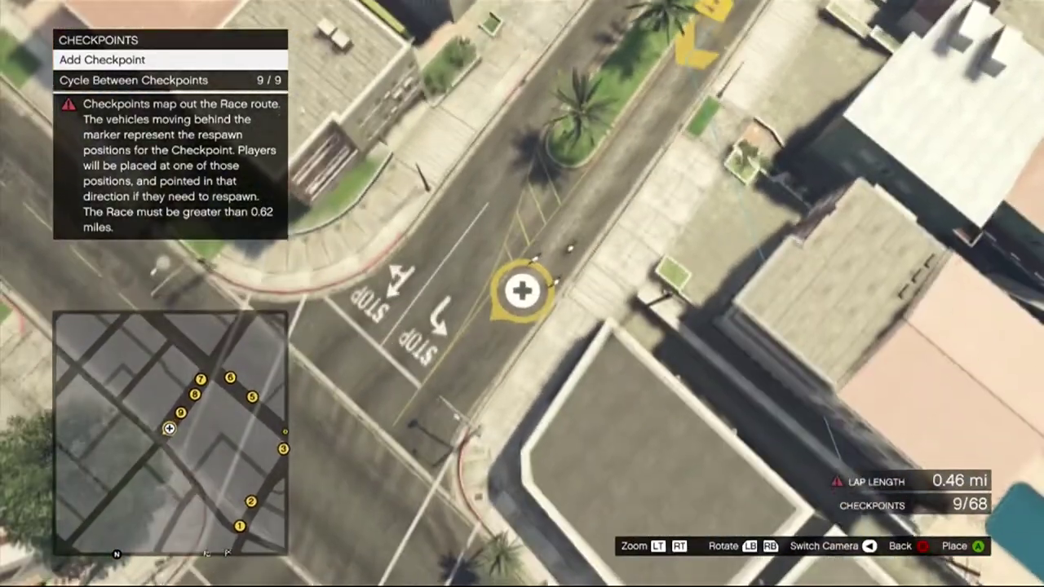
pyautogui.press('a')
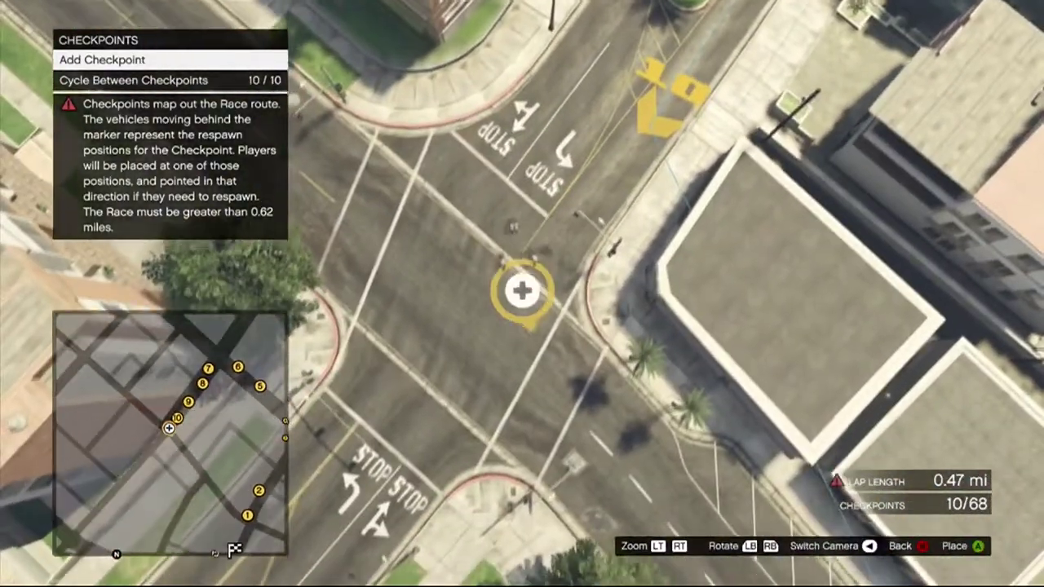
# Place checkpoint 11 at the intersection turn, checkpoint 12 along the next street and checkpoint 13 at the side-street junction
pyautogui.press('s')
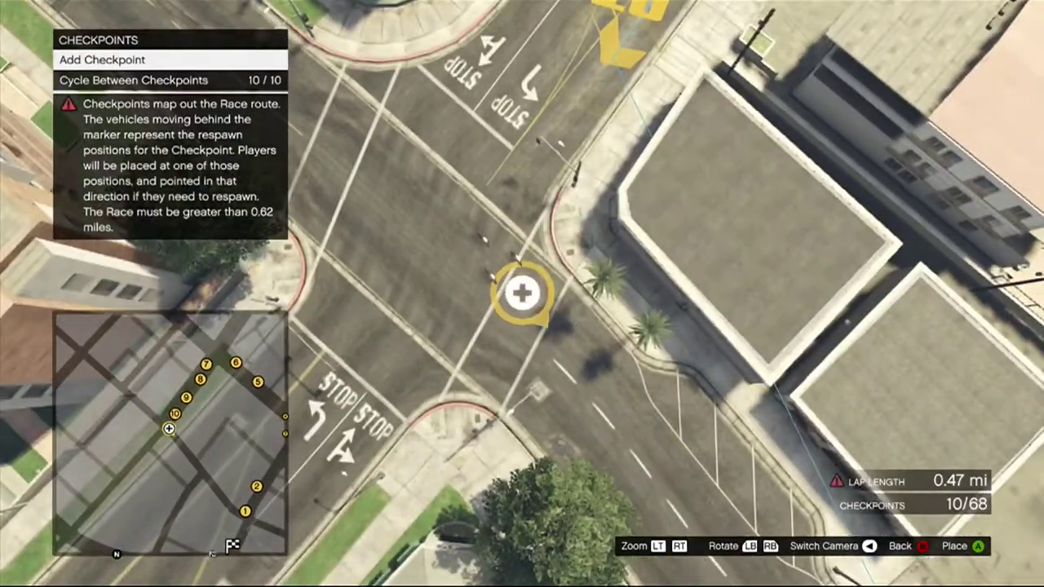
pyautogui.press('a')
pyautogui.press('s')
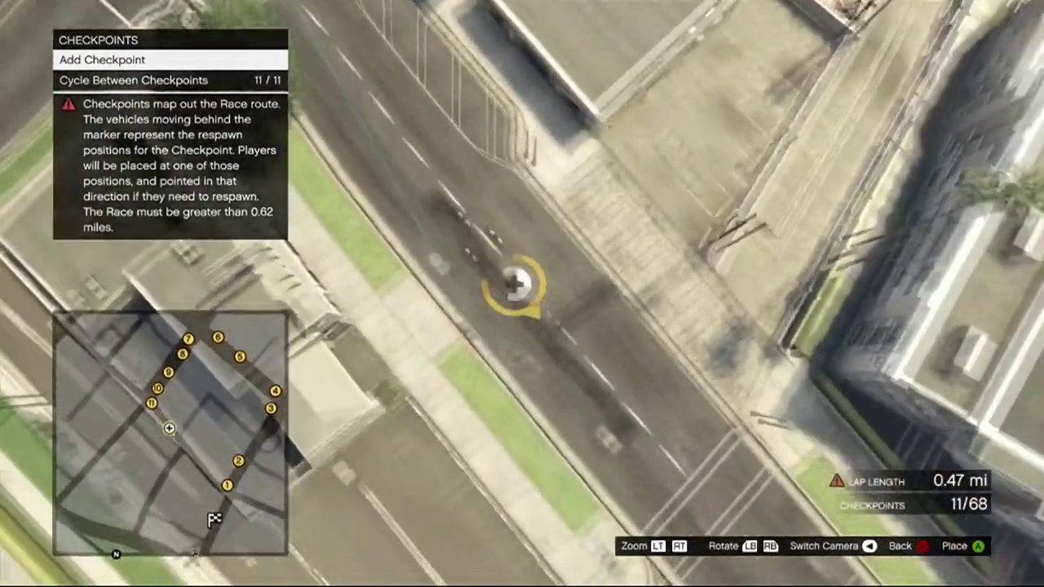
pyautogui.press('a')
pyautogui.press('s')
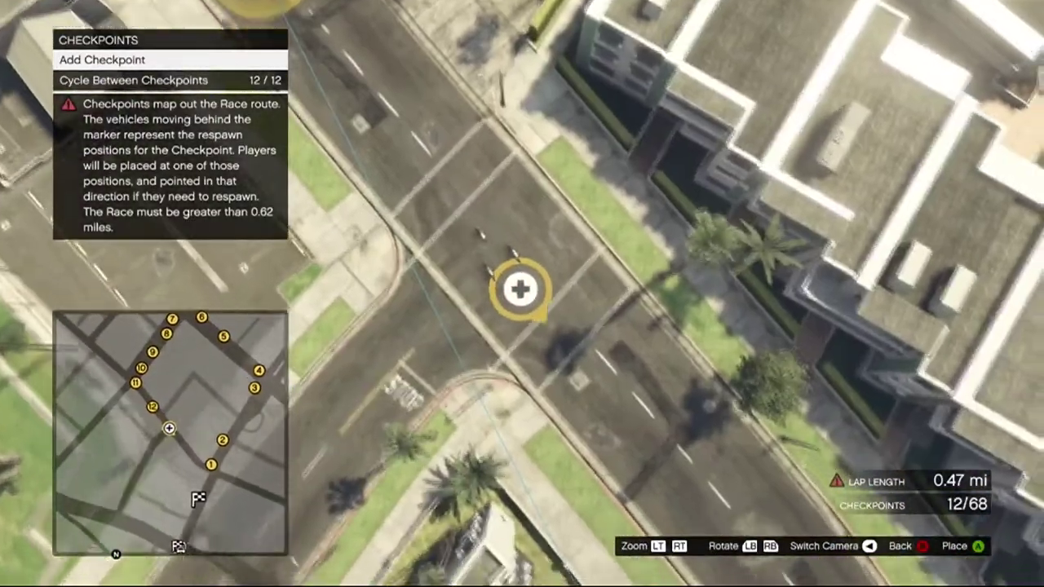
pyautogui.press('s')
# Try a checkpoint 14 on the curving street leading back to checkpoint 1, and delete it
pyautogui.press('a')
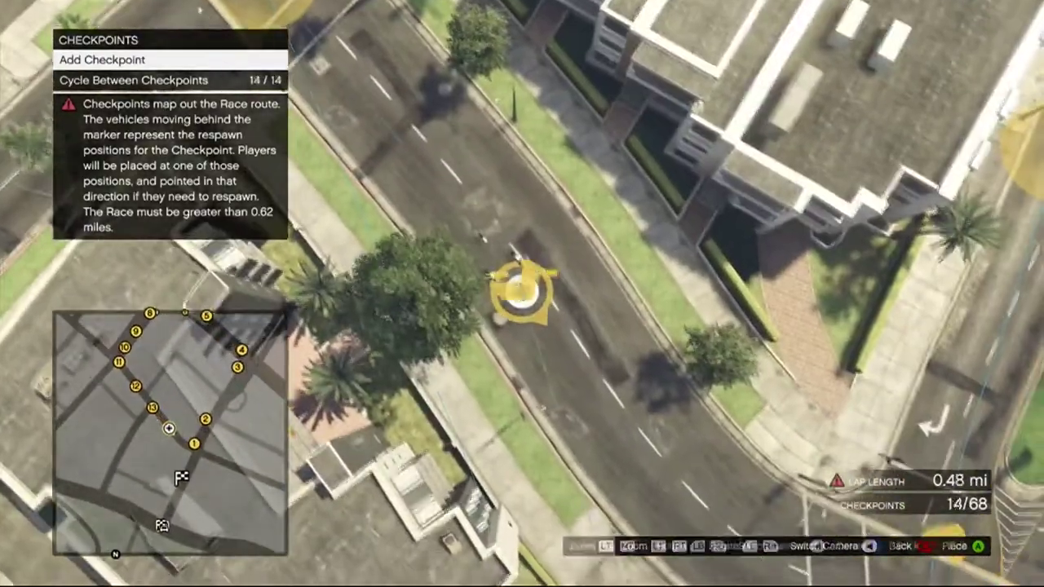
pyautogui.press('s')
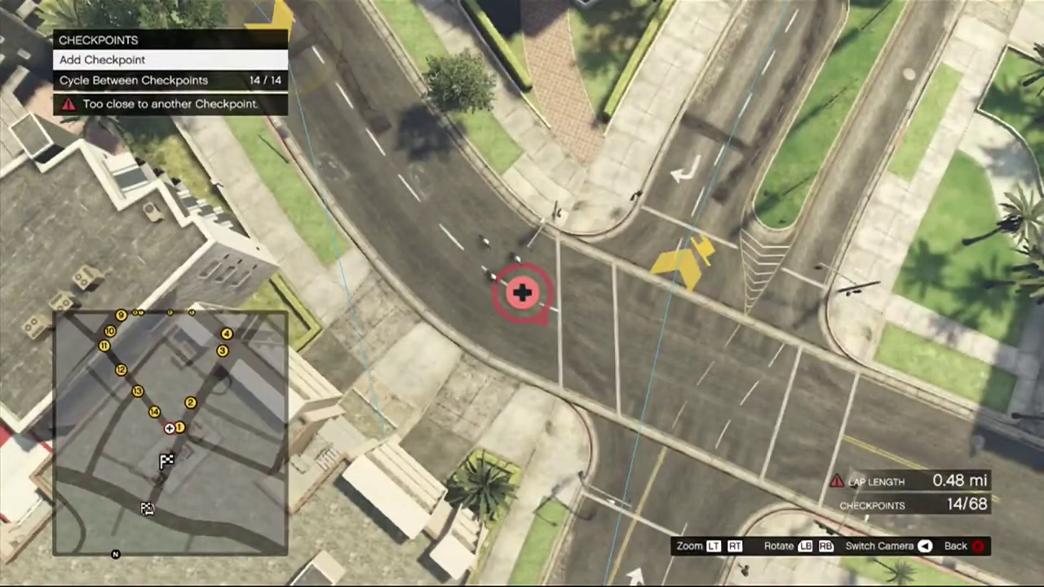
pyautogui.press('w')
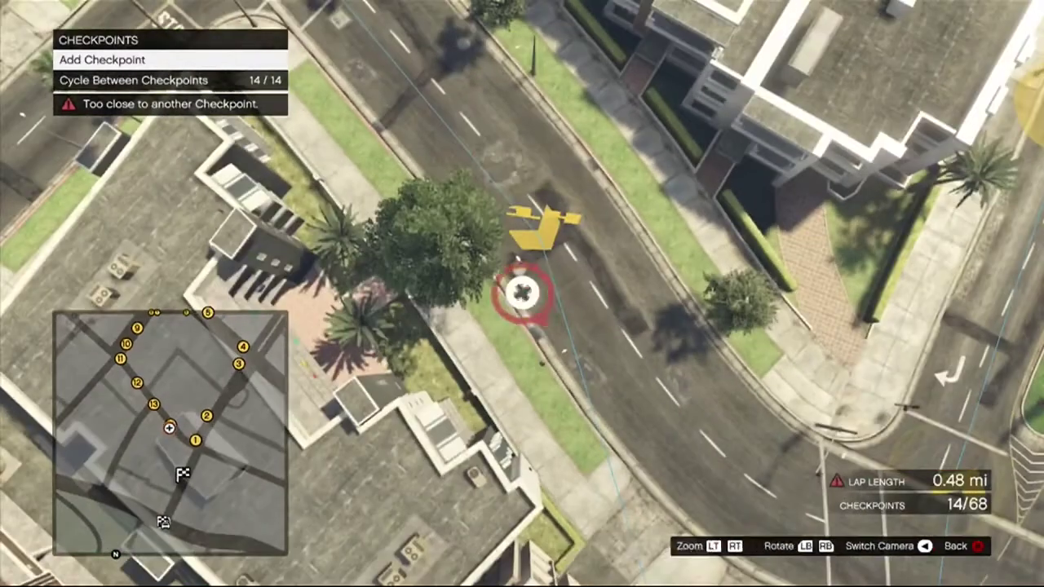
pyautogui.press('Delete')
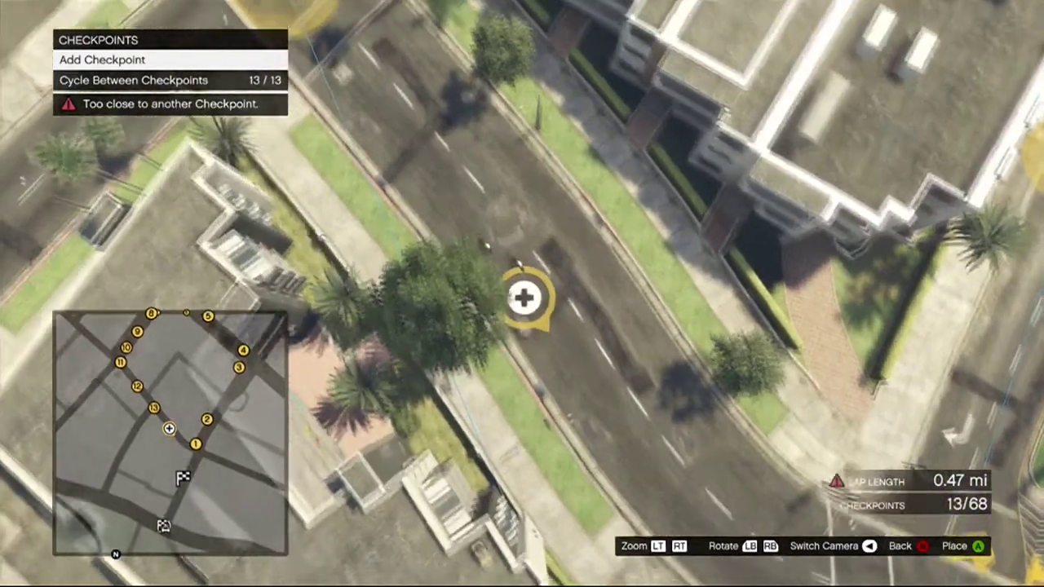
# Place checkpoints 14 to 18 from the side-street turn down to the junction with the main road
pyautogui.press('w')
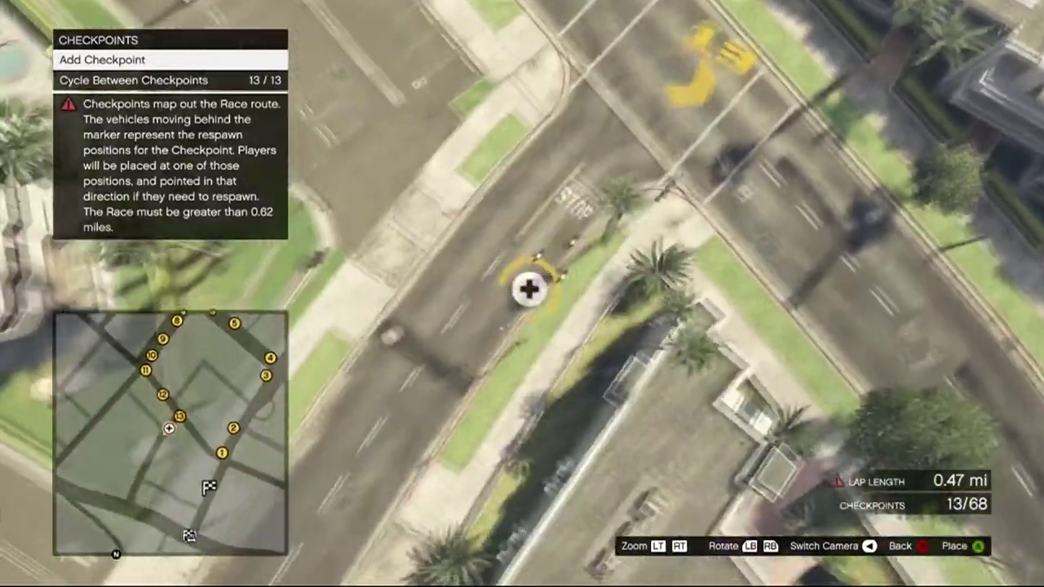
pyautogui.press('Return')
pyautogui.press('w')
pyautogui.press('s')
pyautogui.press('s')
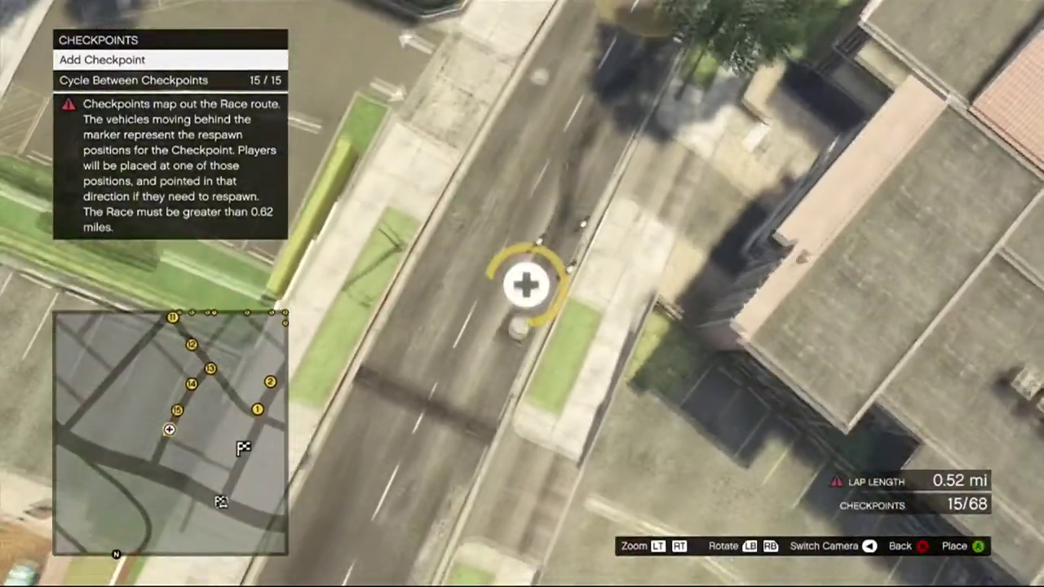
pyautogui.press('Return')
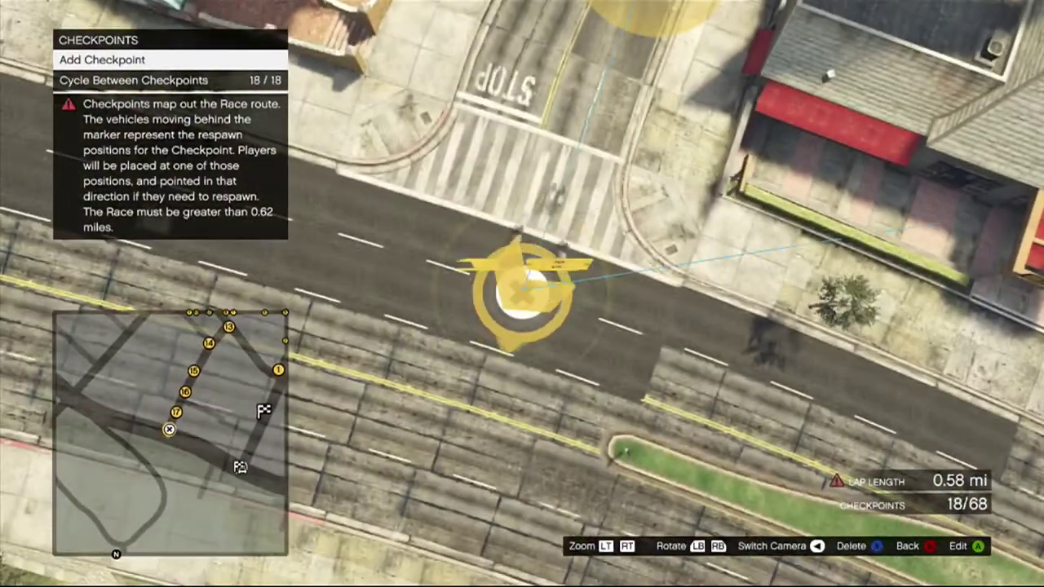
# Place checkpoints 19 to 21 along the far carriageway of the main road up to the trigger intersection
pyautogui.press('Return')
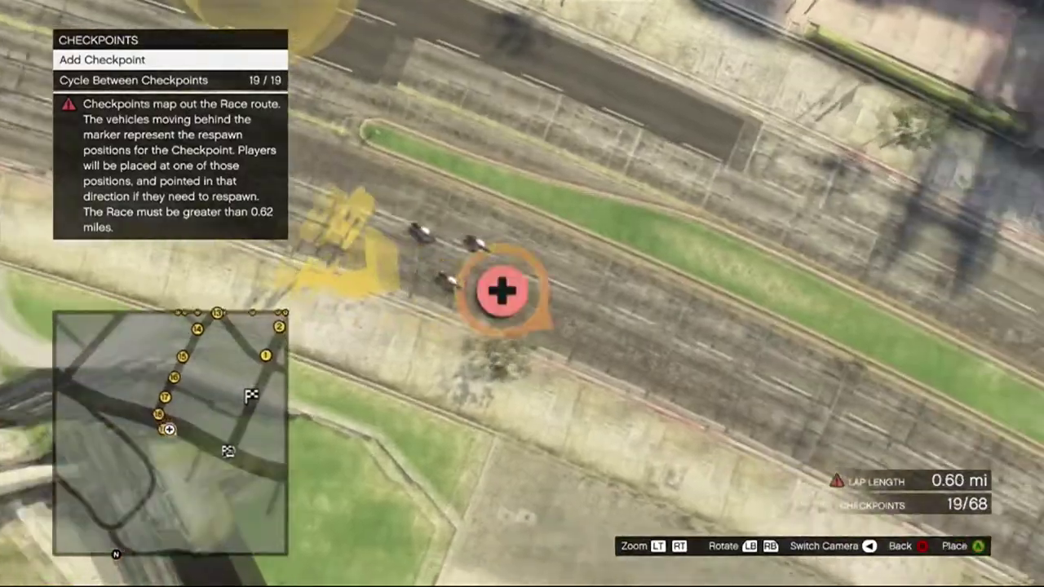
pyautogui.press('Return')
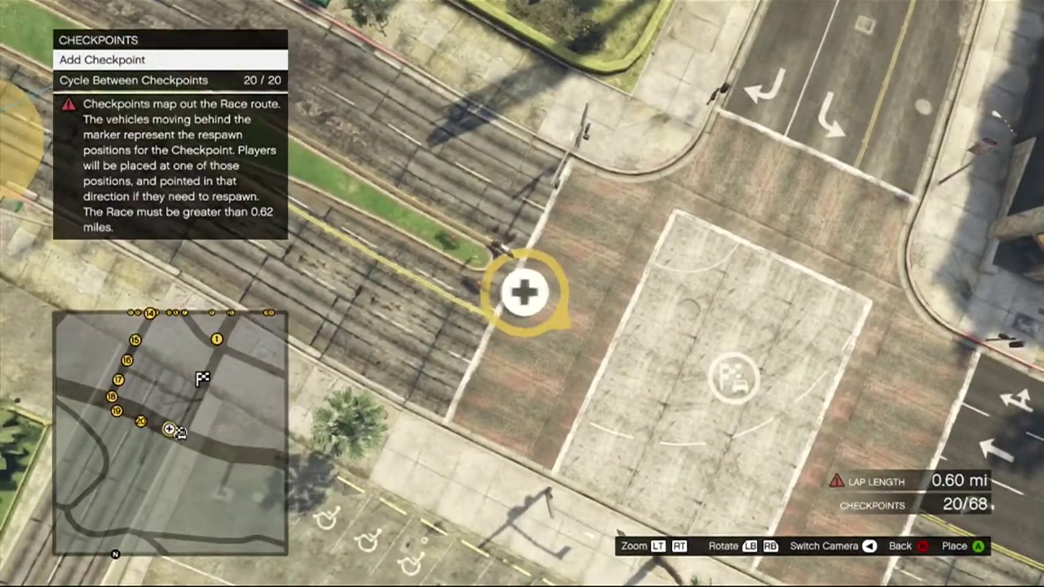
pyautogui.press('Return')
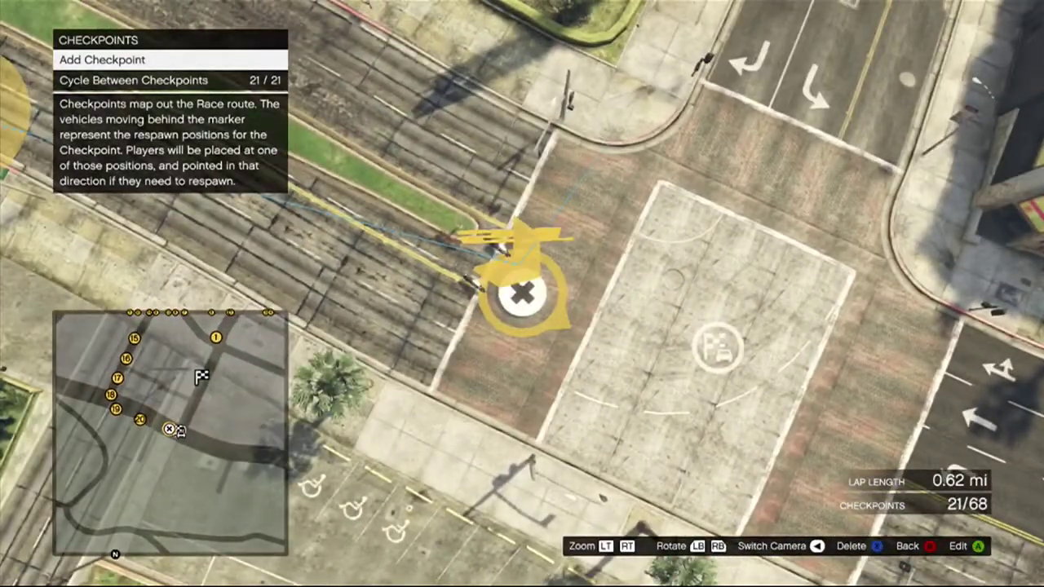
# Review the route by cycling the camera backwards through the placed checkpoints from 21 to 13
pyautogui.press('Down')
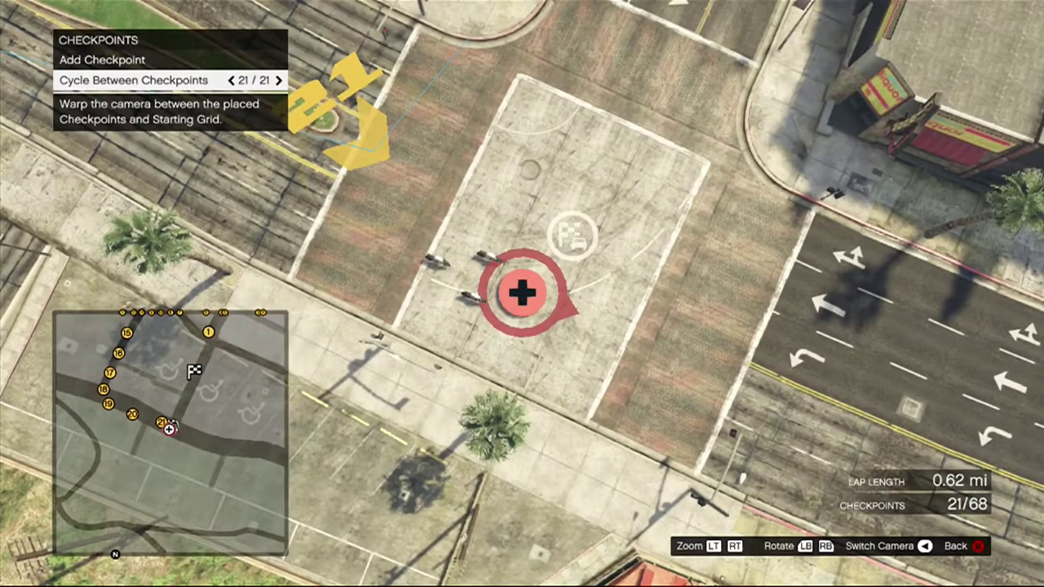
pyautogui.press('Left')
pyautogui.press('Left')
pyautogui.press('Up')
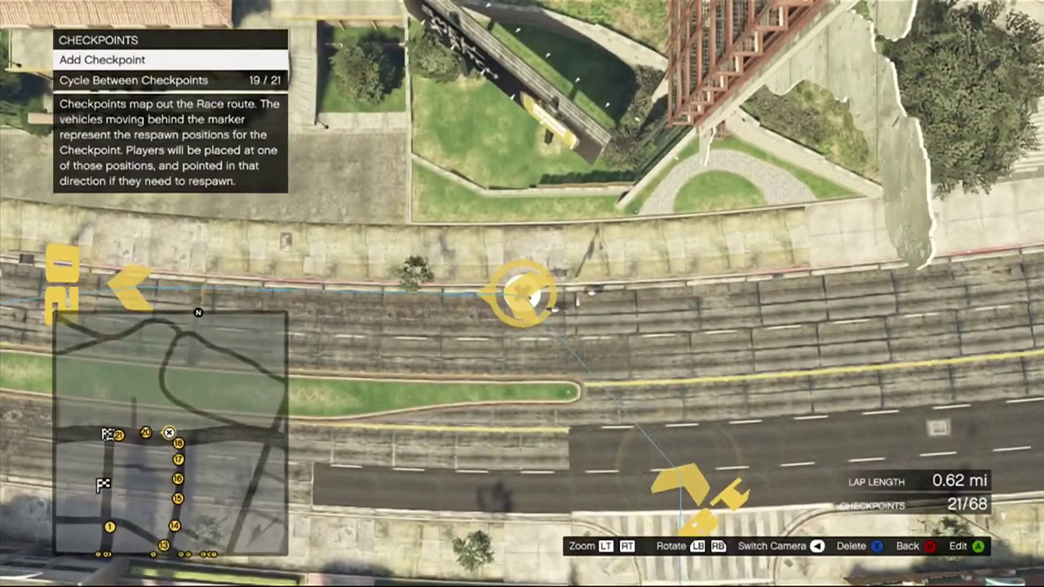
pyautogui.press('Down')
pyautogui.press('Left')
pyautogui.press('Left')
pyautogui.press('Left')
pyautogui.press('Left')
pyautogui.press('Left')
pyautogui.press('Left')
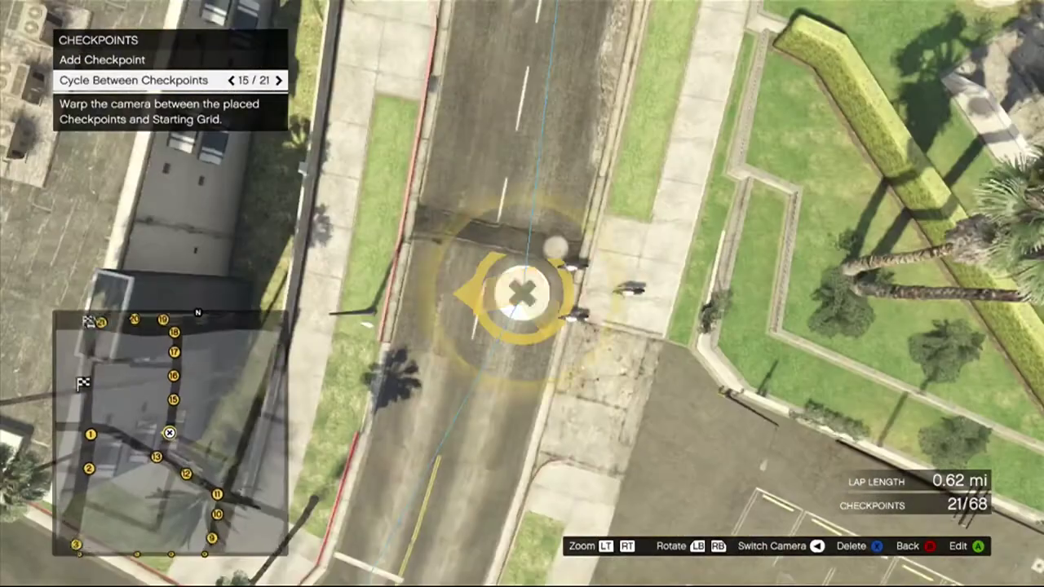
pyautogui.press('Right')
pyautogui.press('Left')
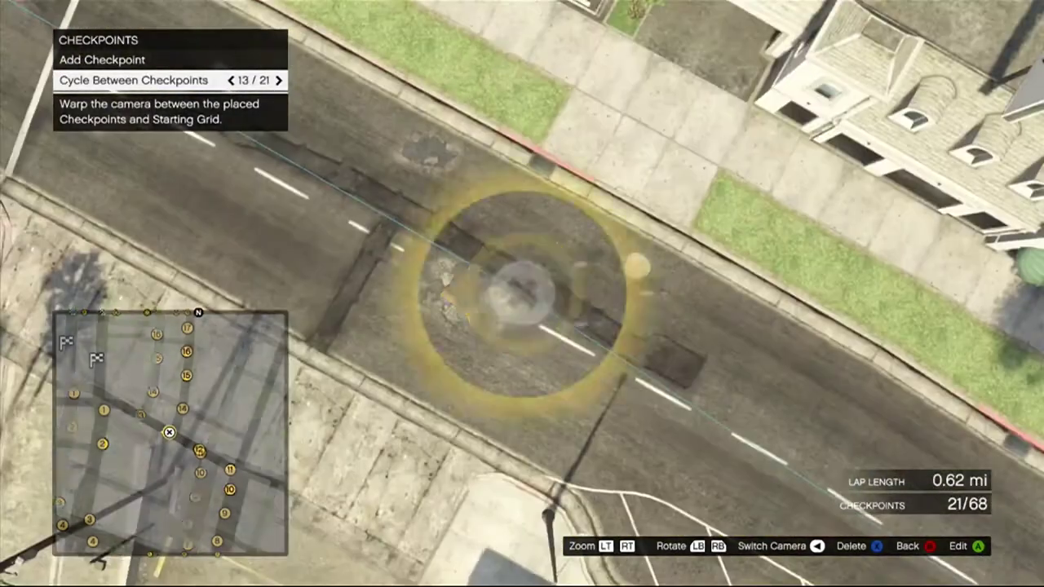